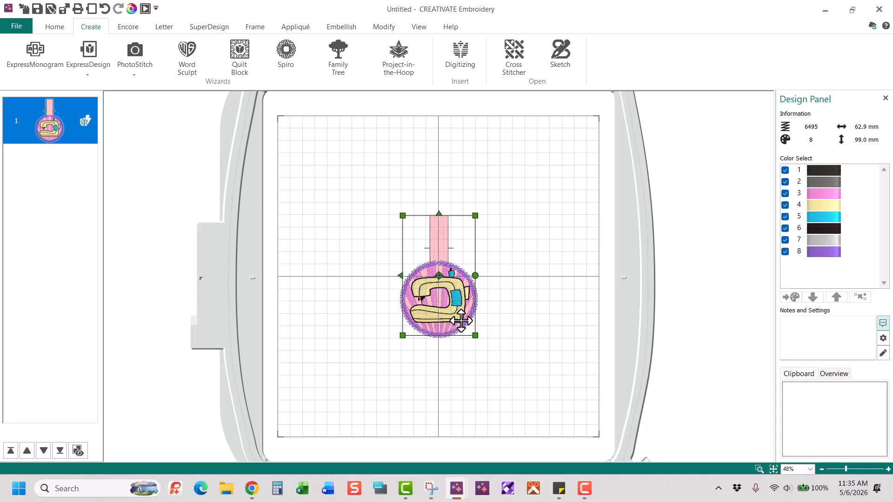
# - Change the sewing machine design's outline to Motif Line 1 using Husqvarna Viking, A Utility Stitches, pattern 1
pyautogui.rightClick(450, 245)
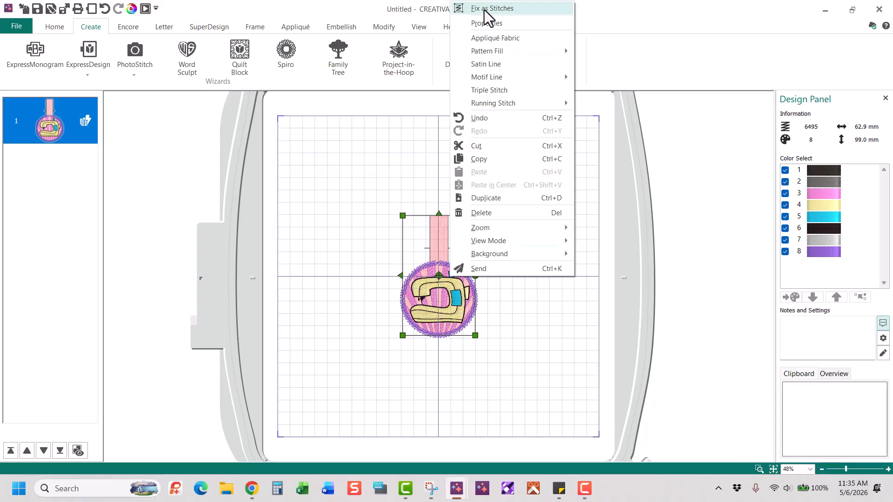
pyautogui.moveTo(506, 77)
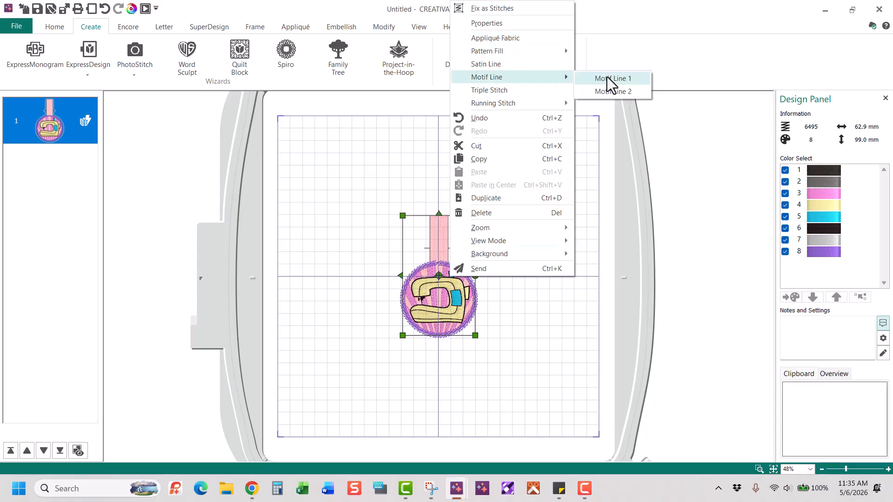
pyautogui.click(612, 78)
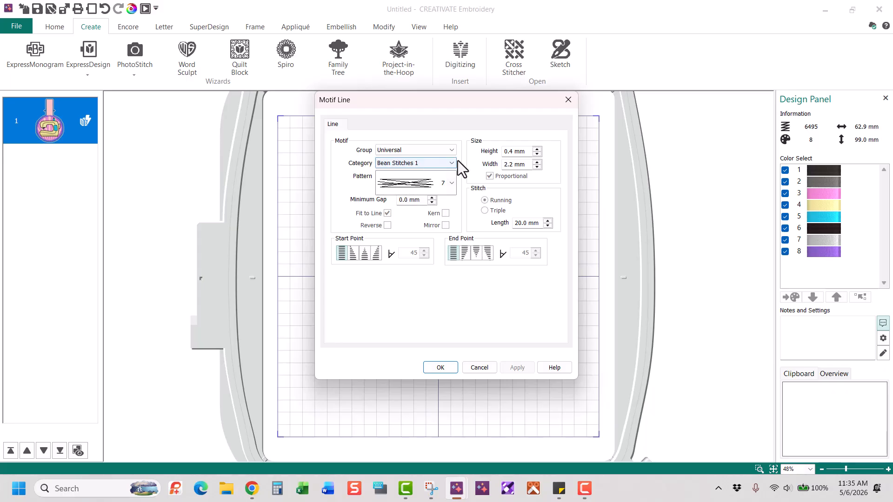
pyautogui.click(450, 148)
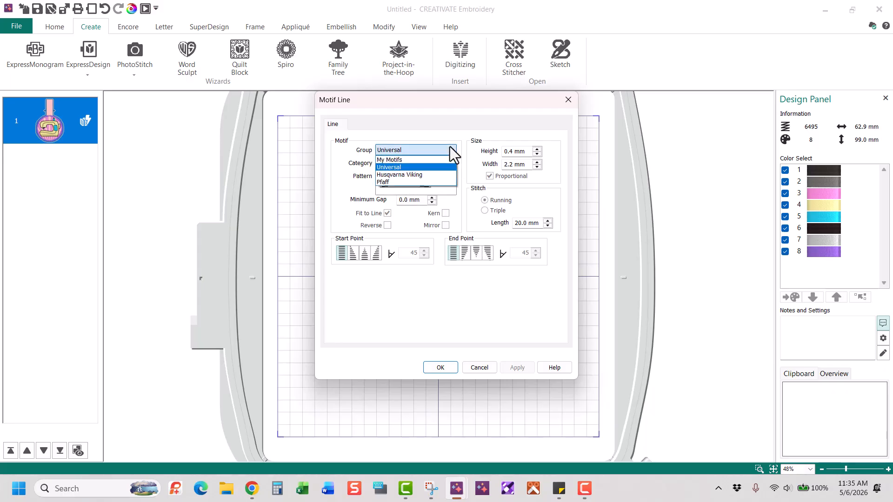
pyautogui.click(427, 175)
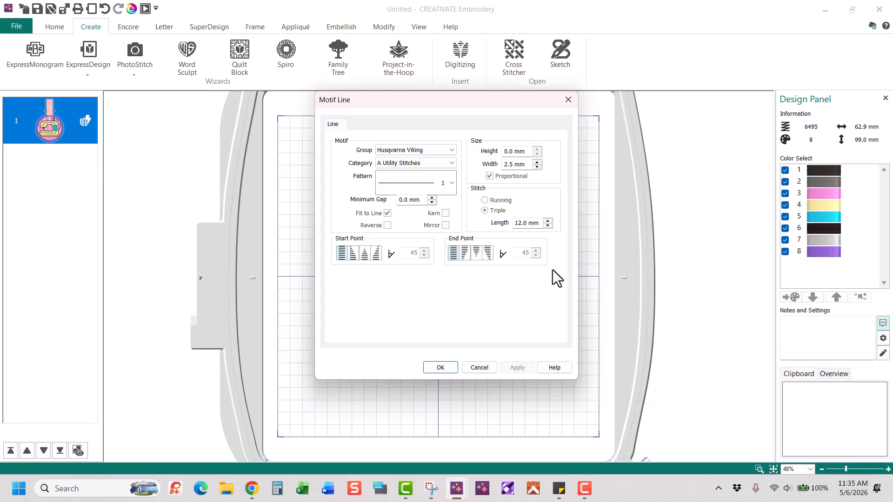
pyautogui.click(443, 361)
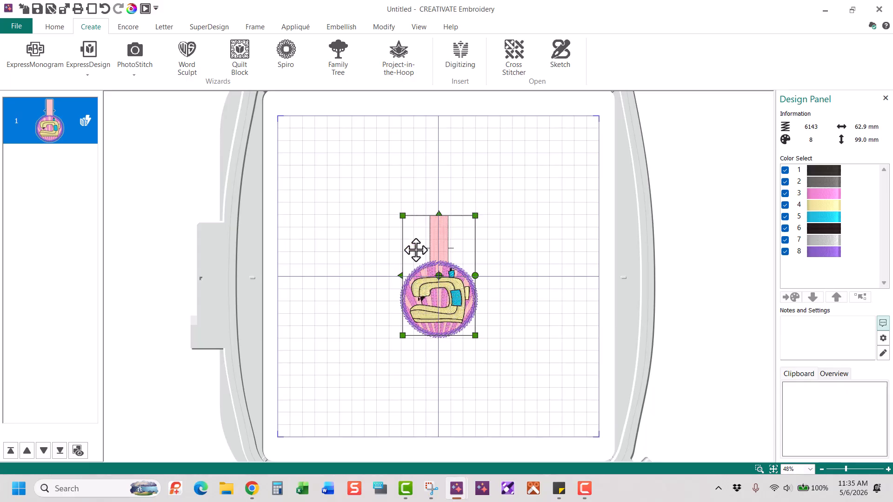
# - Scale the whole design proportionally to 100% and fix it as stitches
pyautogui.click(55, 28)
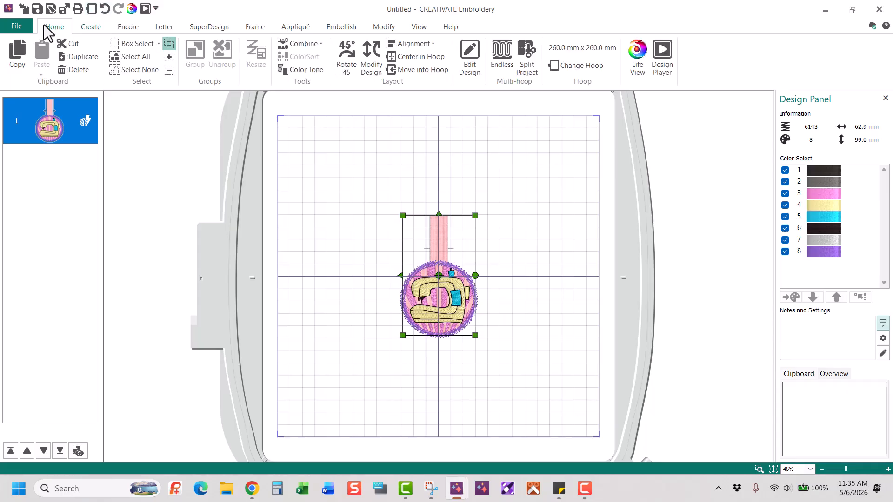
pyautogui.click(371, 57)
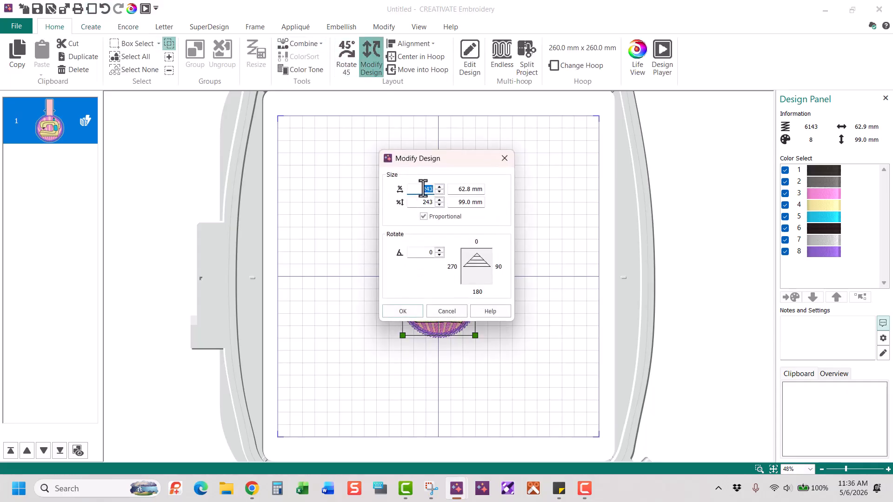
pyautogui.write('100')
pyautogui.click(403, 311)
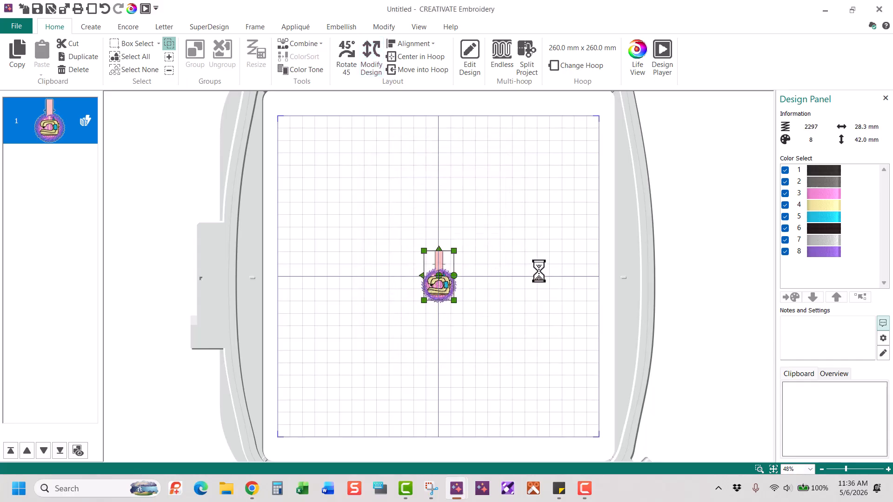
pyautogui.rightClick(444, 268)
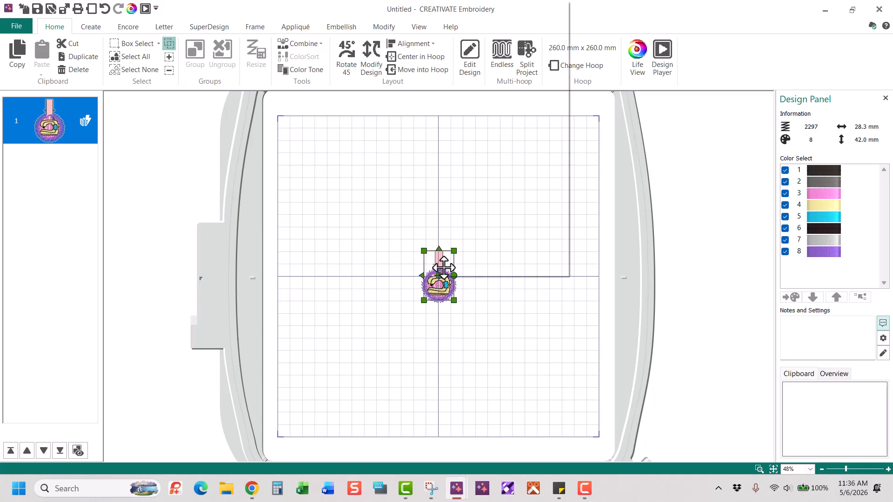
pyautogui.click(488, 4)
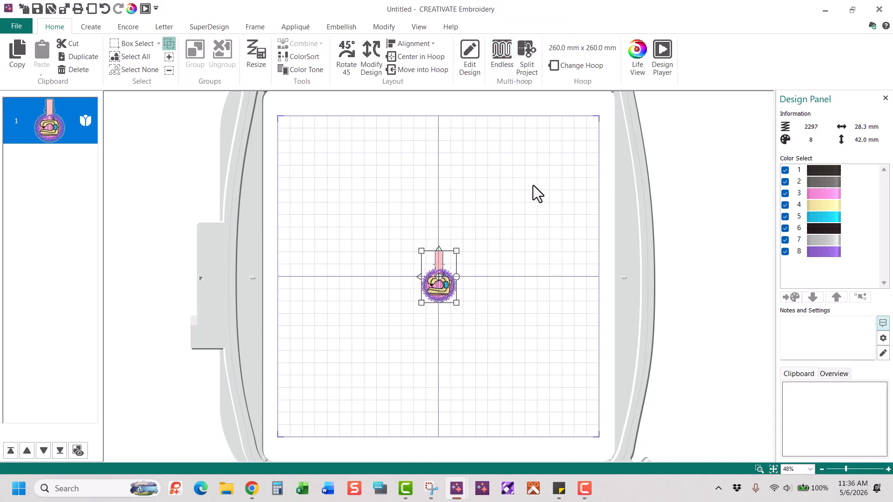
# - Delete the stitches of every color block except the black sewing machine outline, color 6
pyautogui.click(393, 27)
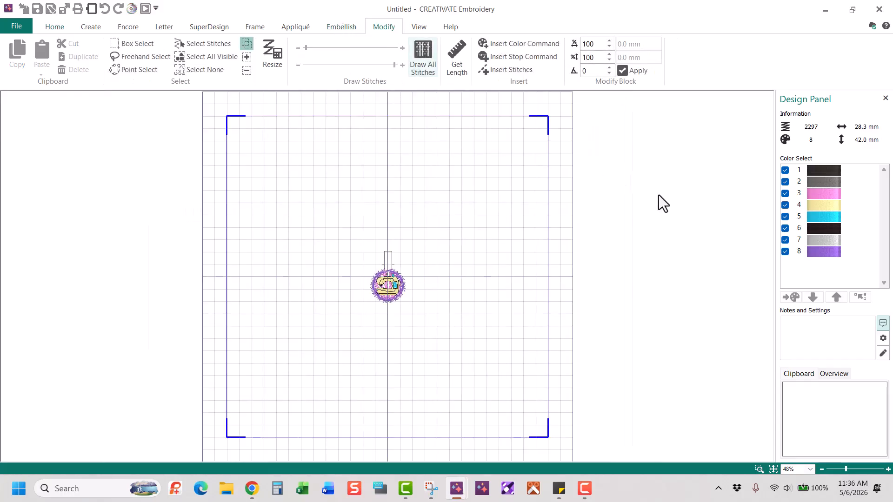
pyautogui.click(785, 229)
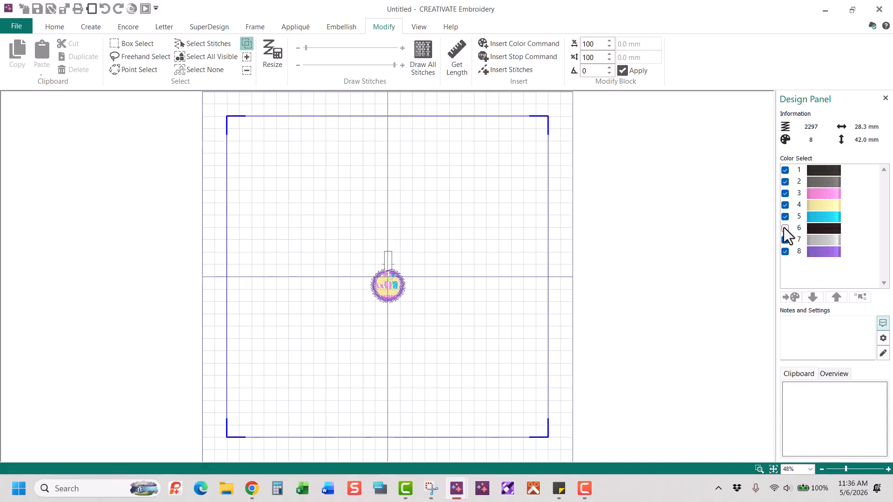
pyautogui.click(201, 57)
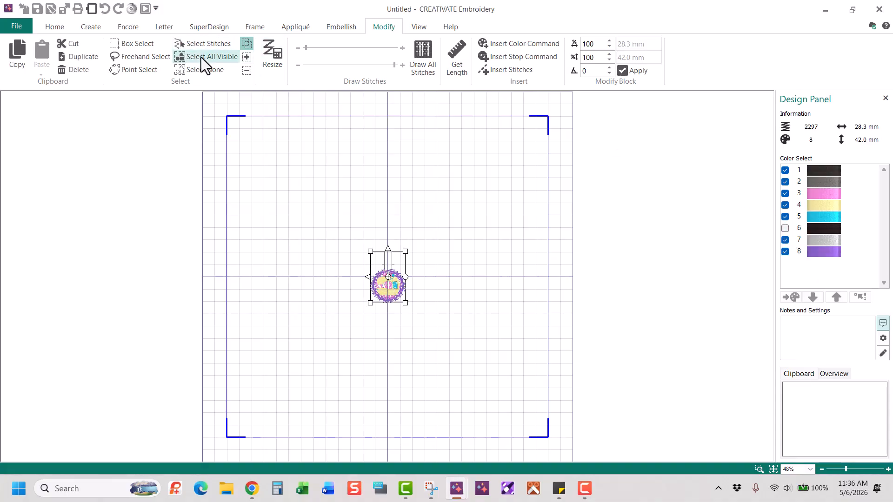
pyautogui.click(77, 71)
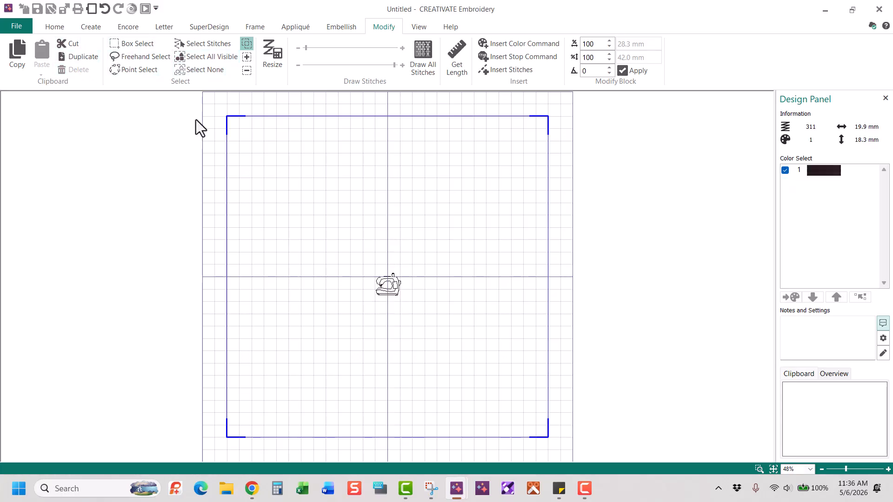
# - Isolate the needle detail stitches at the end of the sewing machine outline and delete them
pyautogui.click(760, 470)
pyautogui.moveTo(367, 260); pyautogui.dragTo(434, 311)
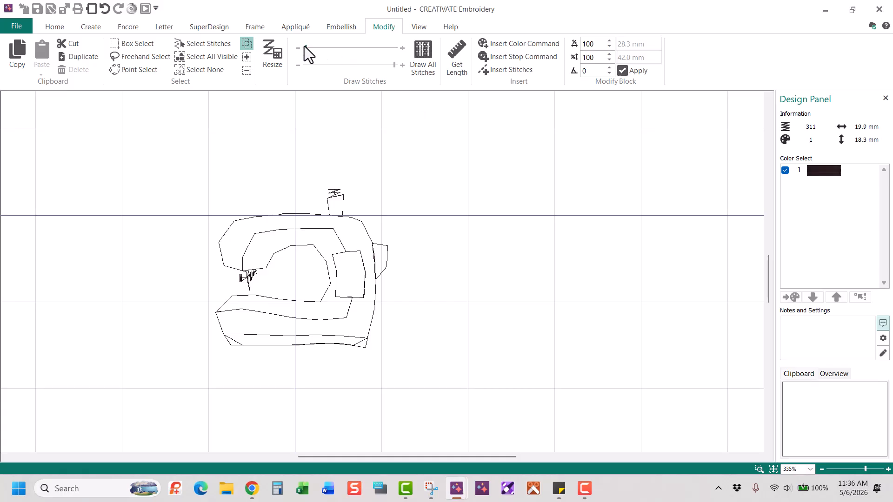
pyautogui.moveTo(305, 47); pyautogui.dragTo(383, 68)
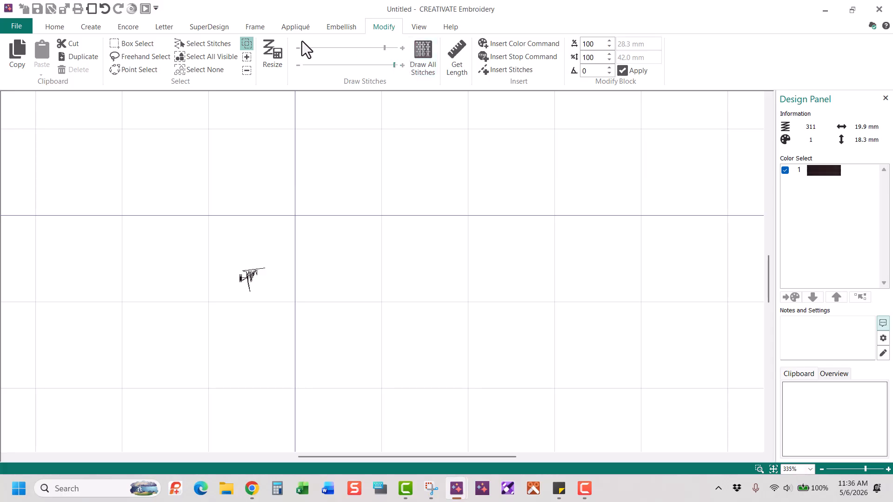
pyautogui.click(401, 47)
pyautogui.click(191, 56)
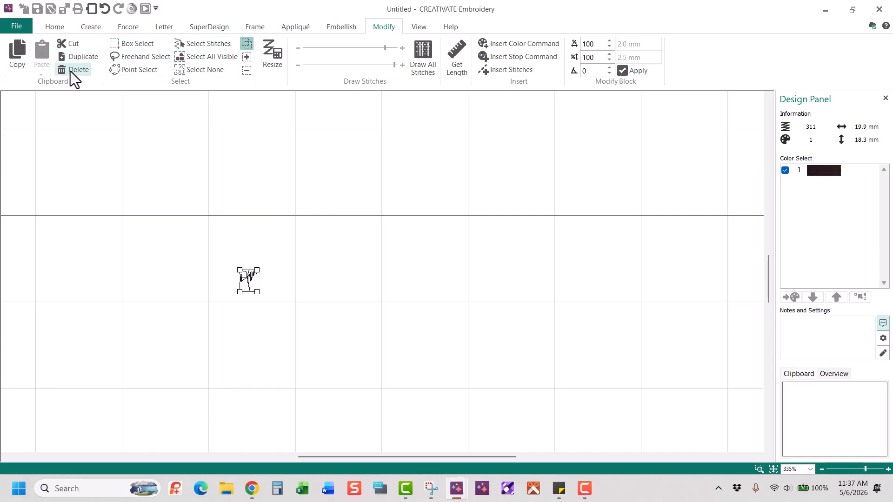
pyautogui.click(72, 69)
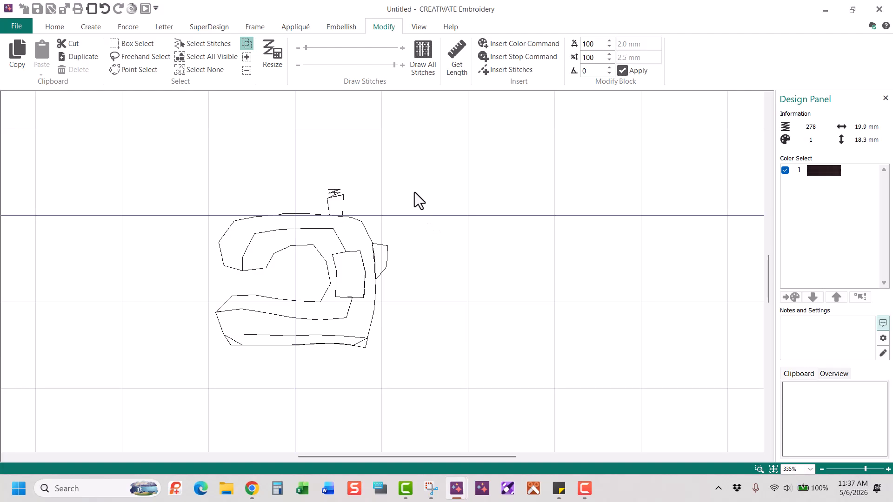
# - Change the sewing machine outline's thread color to the dark red quick color
pyautogui.click(56, 27)
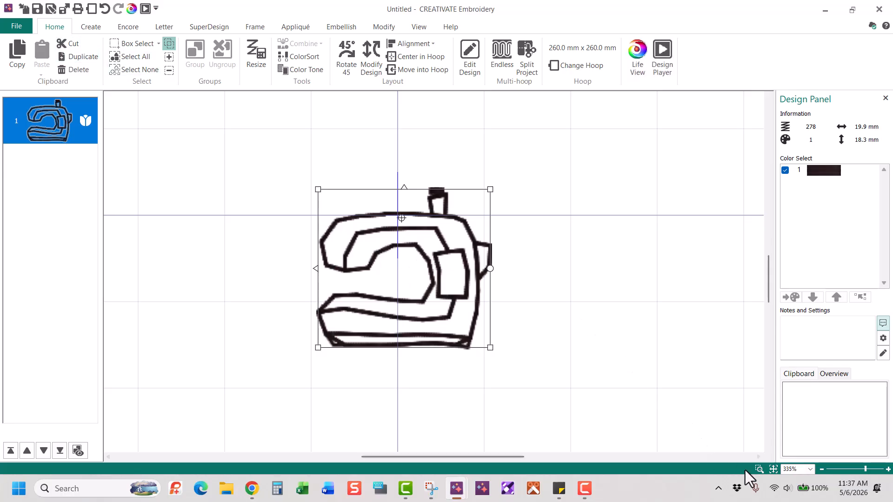
pyautogui.click(774, 469)
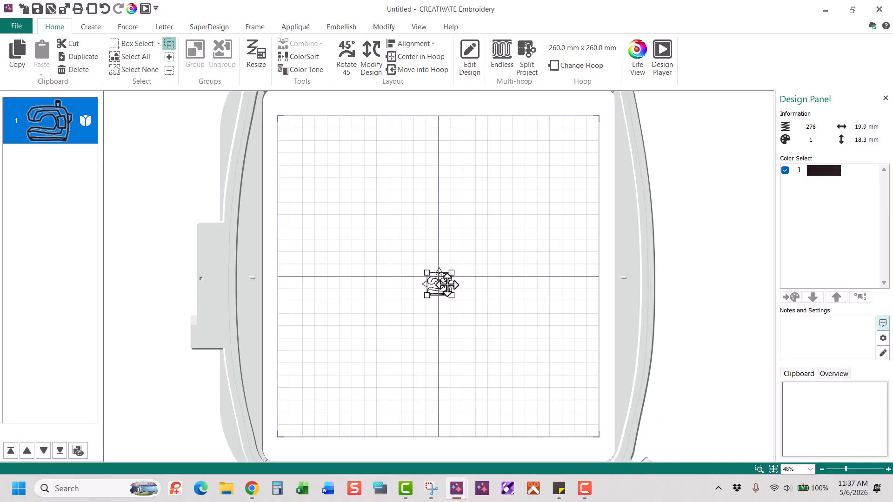
pyautogui.click(826, 171)
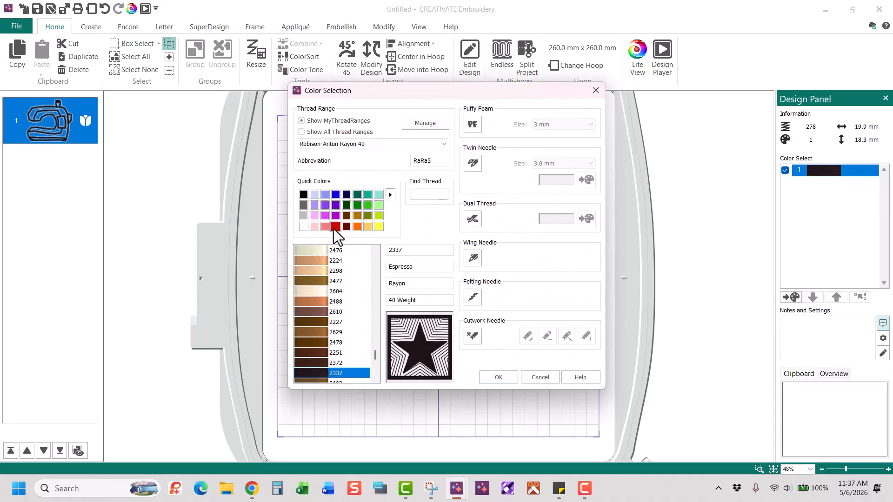
pyautogui.click(334, 228)
pyautogui.click(498, 378)
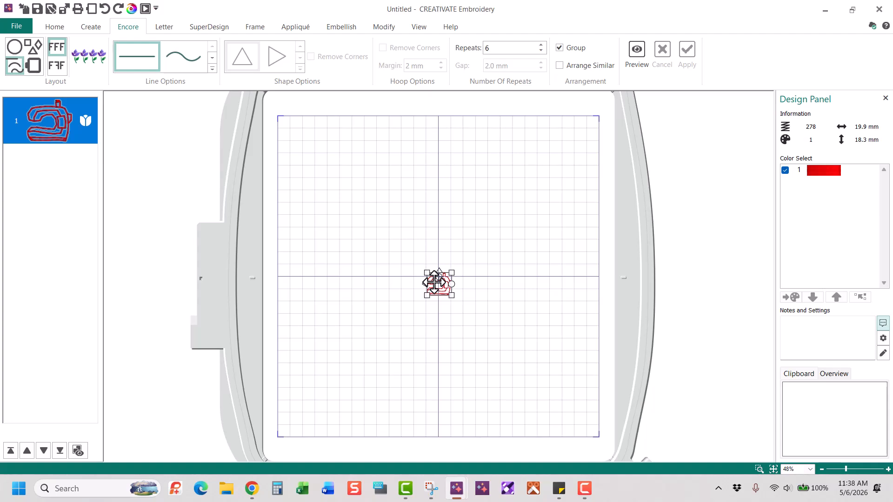
# - Copy the red sewing machine and apply a grouped straight-line Encore of 6 repeats, spread to about 140 mm wide
pyautogui.rightClick(434, 283)
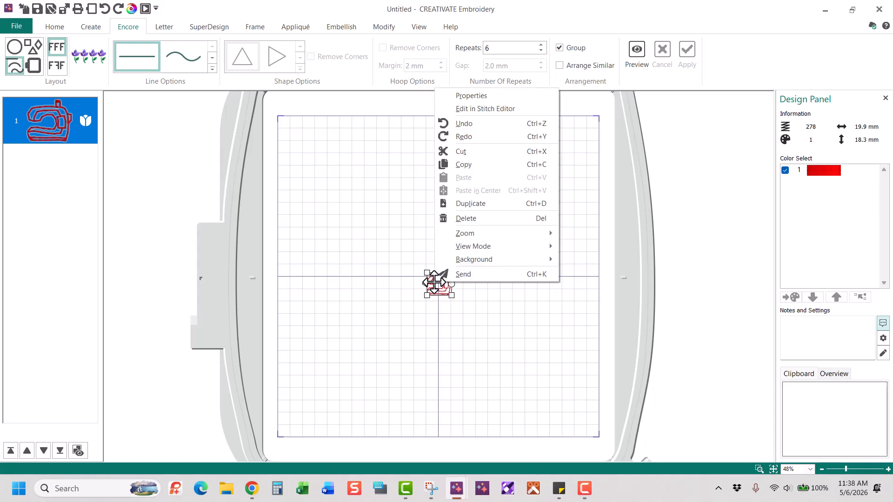
pyautogui.click(494, 165)
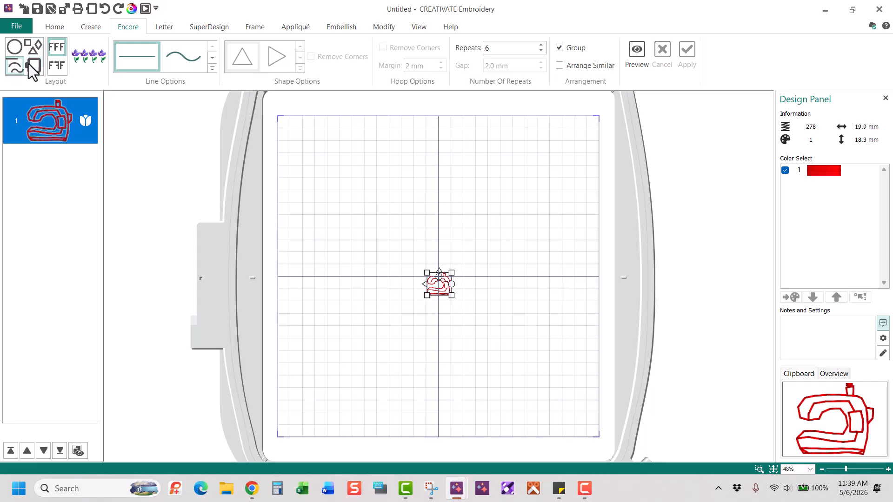
pyautogui.click(133, 54)
pyautogui.click(637, 52)
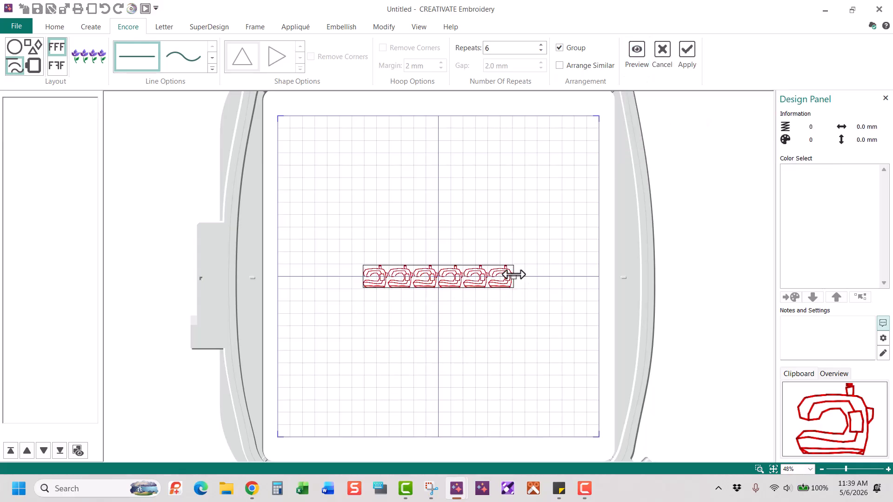
pyautogui.moveTo(512, 276); pyautogui.dragTo(525, 278)
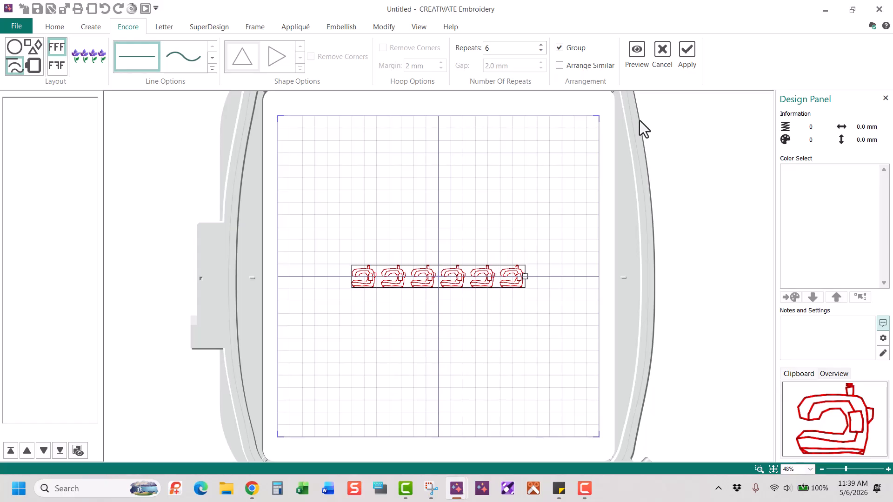
pyautogui.click(686, 51)
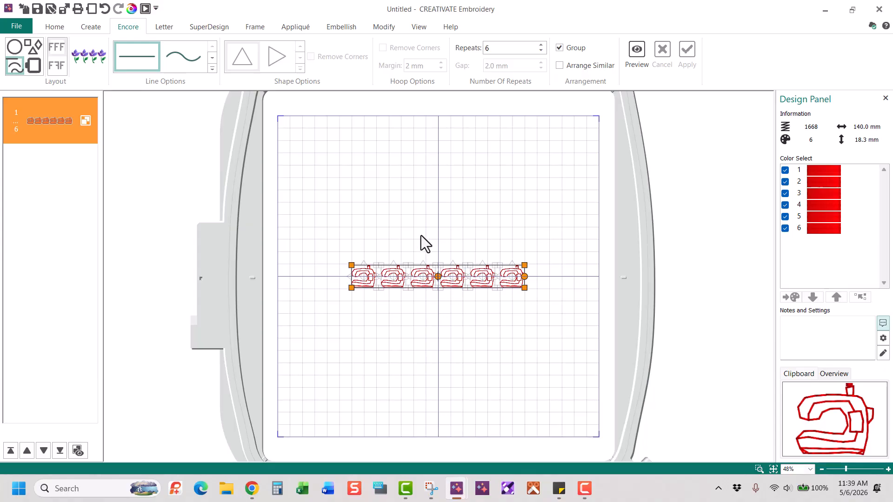
# - Paste the sewing machine and apply a grouped straight-line Encore of 10 repeats, spread to about 237 mm wide
pyautogui.hotkey('ctrl', 'v')
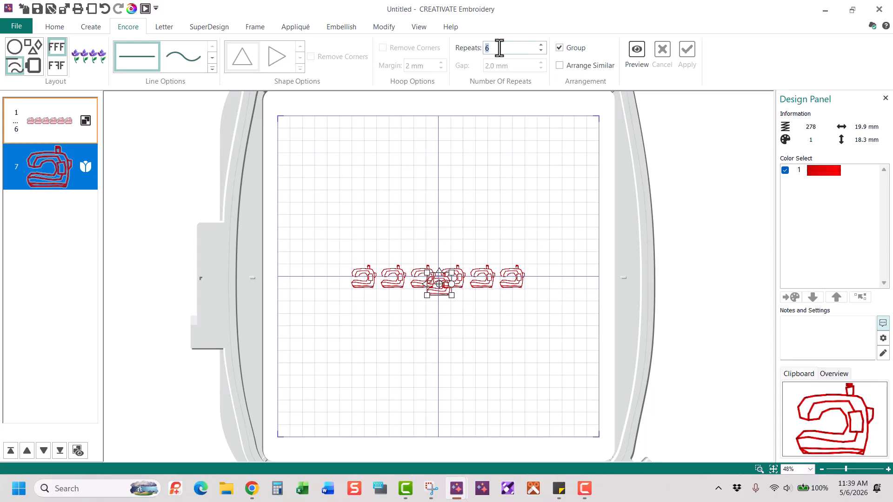
pyautogui.write('10')
pyautogui.click(635, 52)
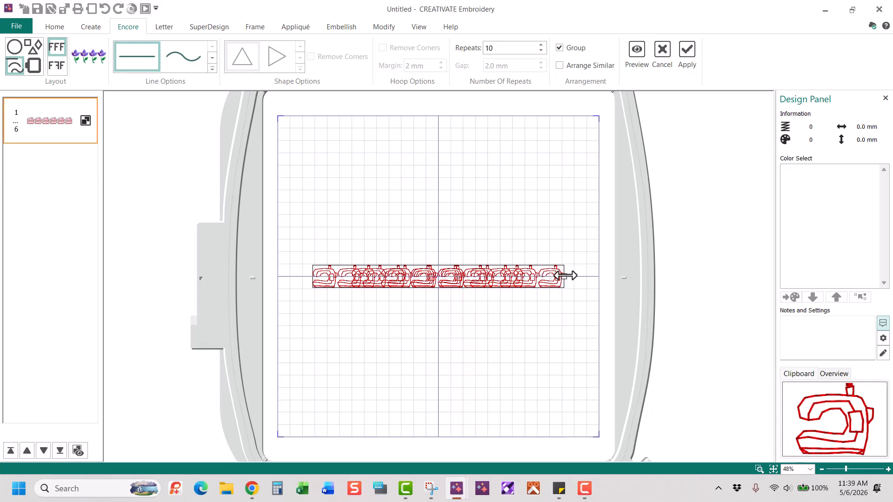
pyautogui.moveTo(565, 275); pyautogui.dragTo(586, 265)
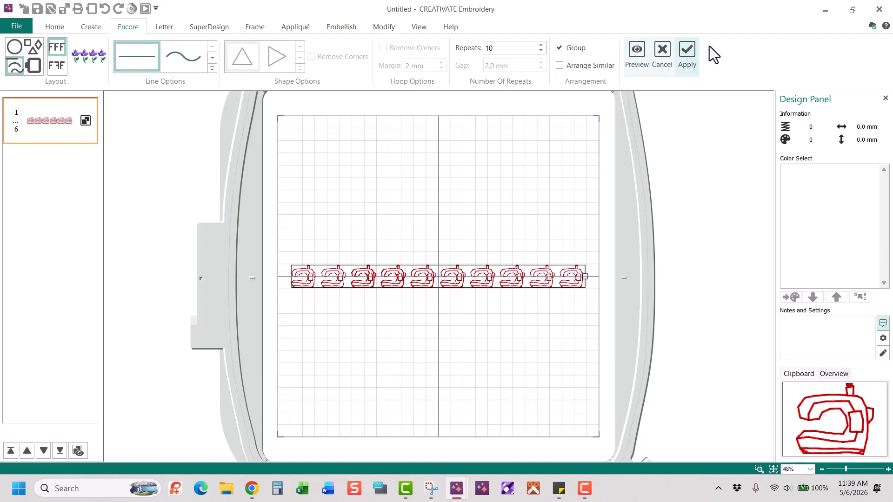
pyautogui.click(688, 49)
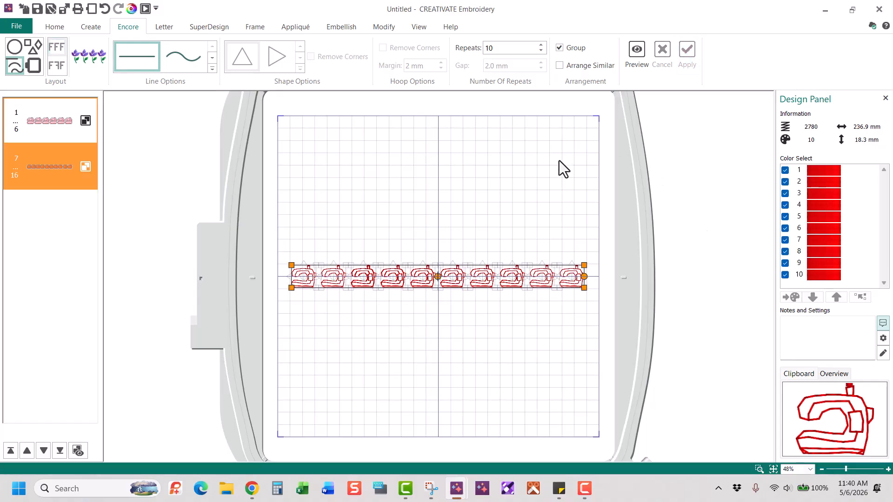
# - Move the ten-machine row to the lower part of the hoop and the six-machine row to the upper right
pyautogui.moveTo(523, 275); pyautogui.dragTo(527, 372)
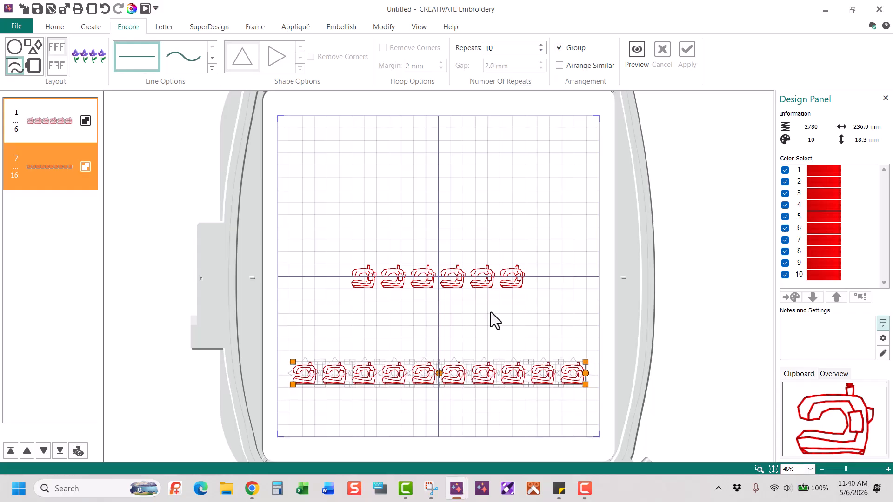
pyautogui.click(488, 277)
pyautogui.moveTo(484, 271); pyautogui.dragTo(543, 173)
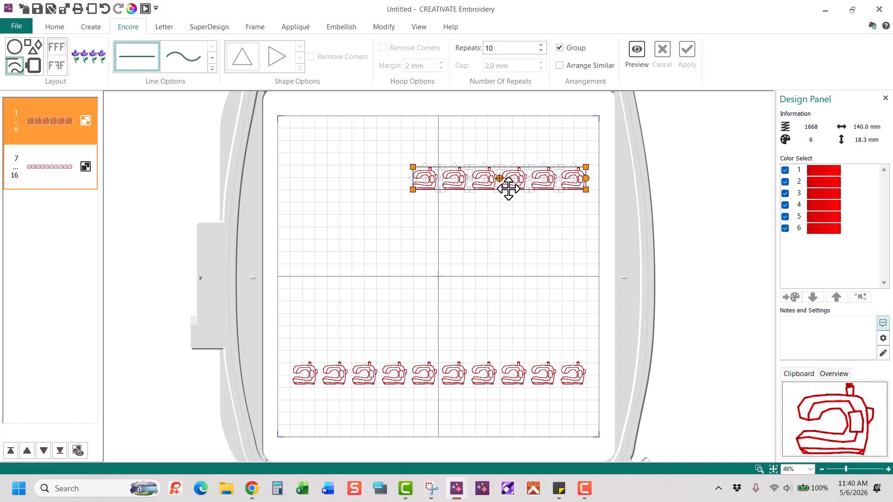
pyautogui.click(57, 27)
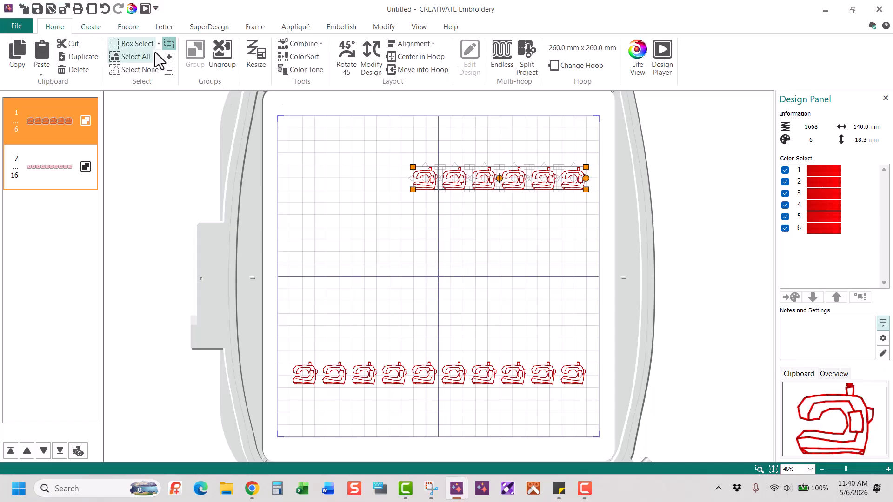
# - Combine the selected six-machine row into a single design and duplicate it three times
pyautogui.click(299, 40)
pyautogui.click(326, 74)
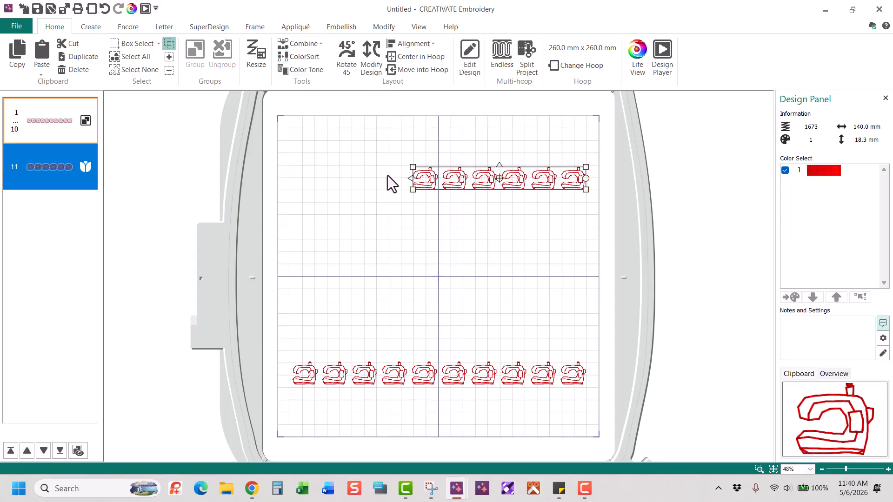
pyautogui.click(76, 55)
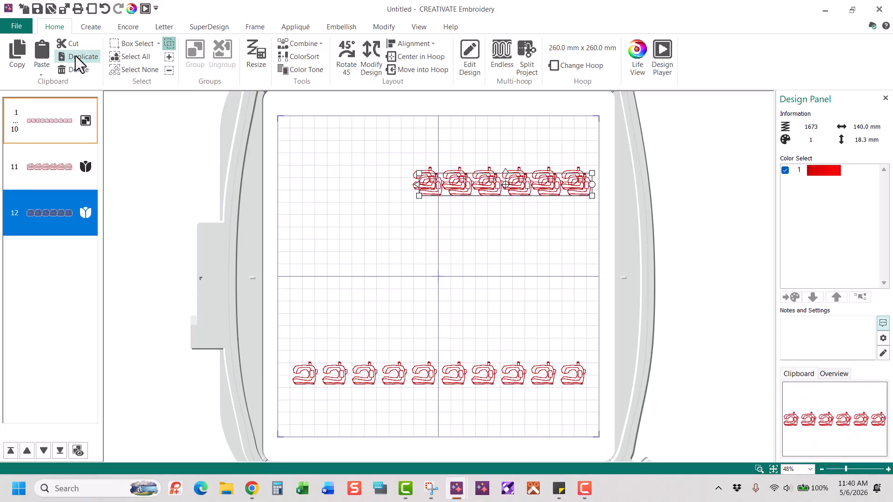
pyautogui.click(75, 56)
pyautogui.click(75, 56)
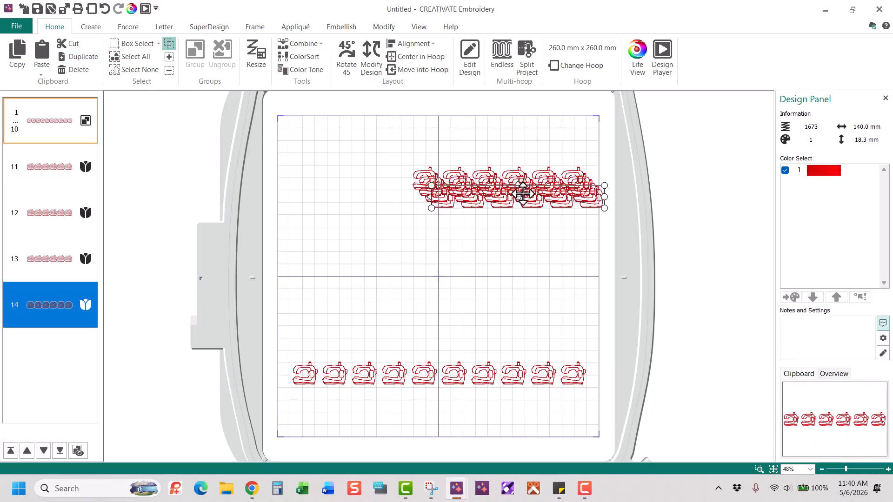
# - Move the three duplicated six-machine rows down so they form separate rows beneath the original
pyautogui.moveTo(532, 205)
pyautogui.mouseDown()
pyautogui.moveTo(517, 270)
pyautogui.moveTo(533, 183)
pyautogui.moveTo(524, 218)
pyautogui.mouseUp()
pyautogui.click(527, 186)
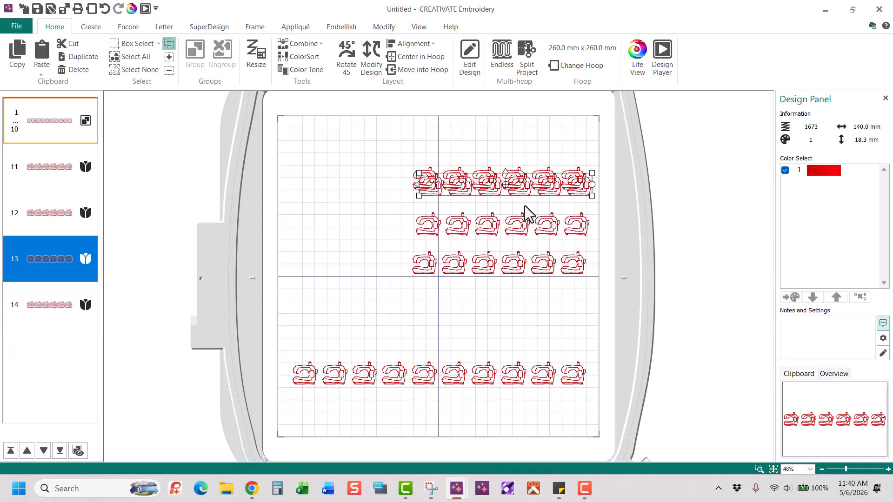
pyautogui.moveTo(528, 185); pyautogui.dragTo(524, 201)
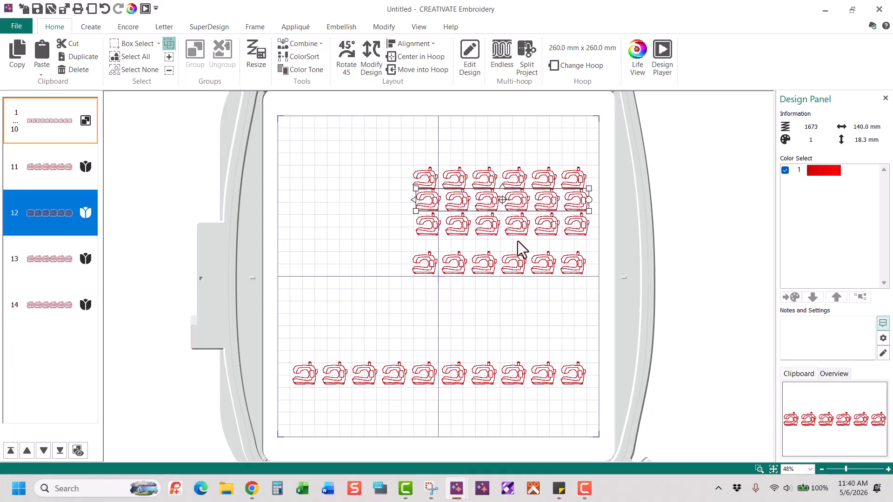
pyautogui.moveTo(545, 265); pyautogui.dragTo(544, 256)
# - Combine the ten-machine row into a single design and move it up just below the lowest six-machine row
pyautogui.click(516, 370)
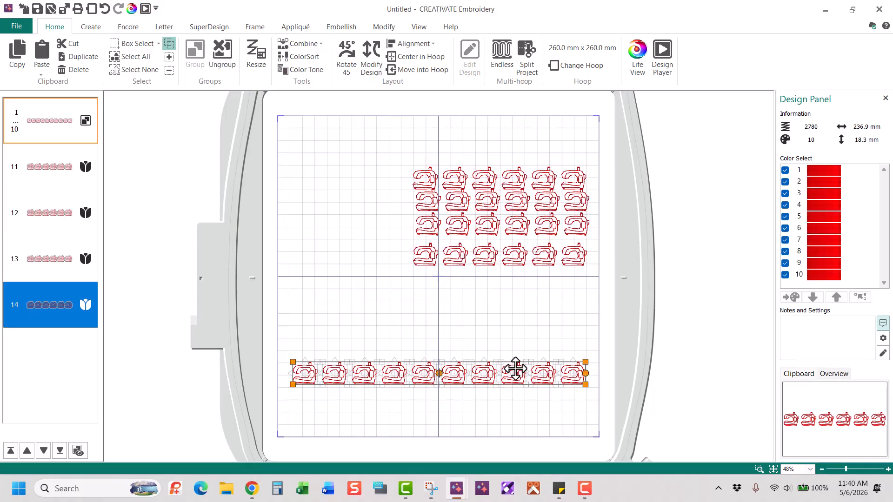
pyautogui.click(317, 42)
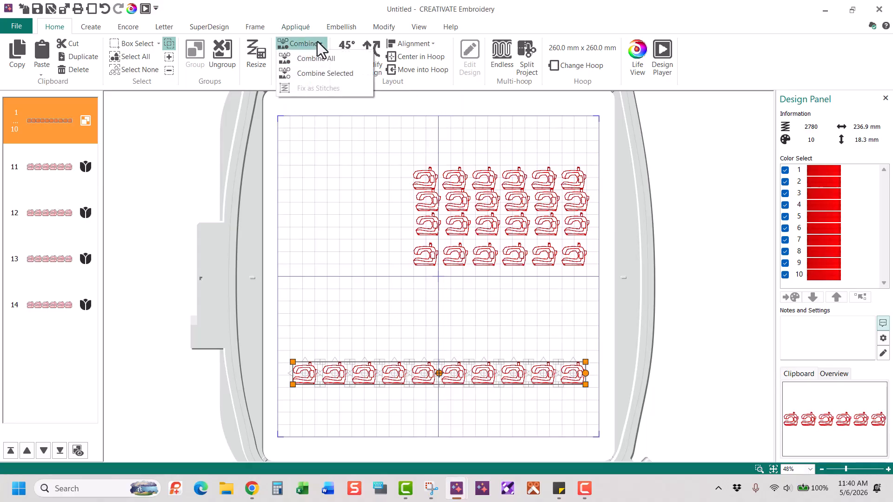
pyautogui.click(318, 73)
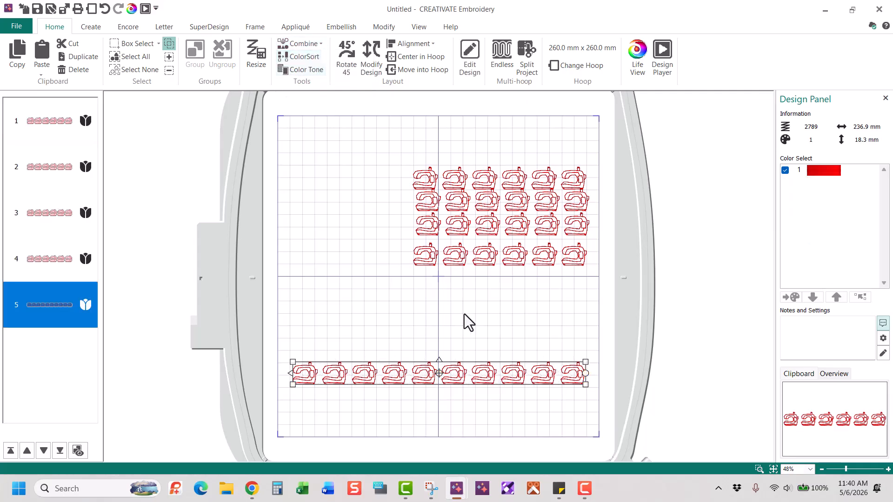
pyautogui.moveTo(535, 372); pyautogui.dragTo(537, 274)
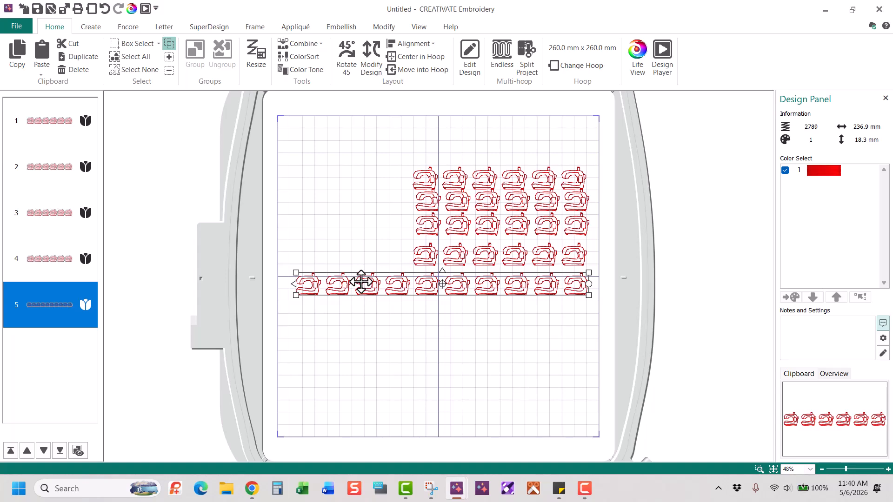
# - Copy the ten-machine row, paste it twice, and place the copies as two separate rows below it
pyautogui.hotkey('ctrl', 'c')
pyautogui.hotkey('ctrl', 'v')
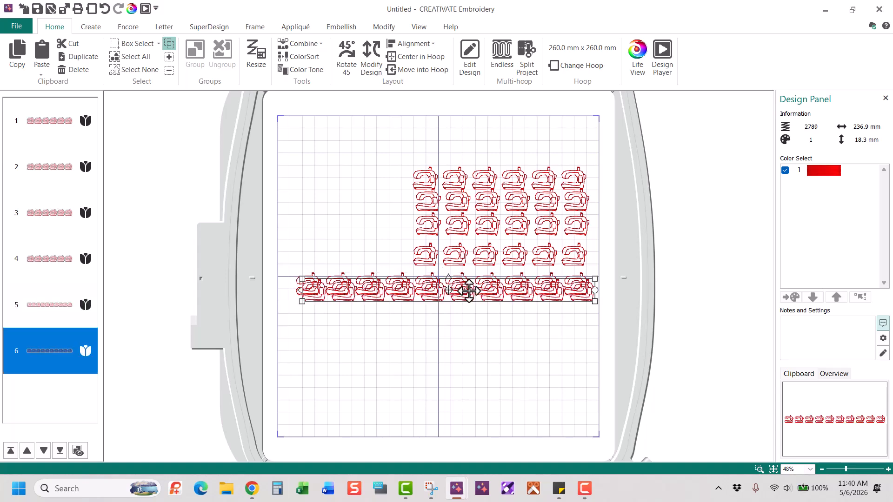
pyautogui.hotkey('ctrl', 'v')
pyautogui.moveTo(510, 298); pyautogui.dragTo(496, 373)
pyautogui.moveTo(497, 296); pyautogui.dragTo(490, 323)
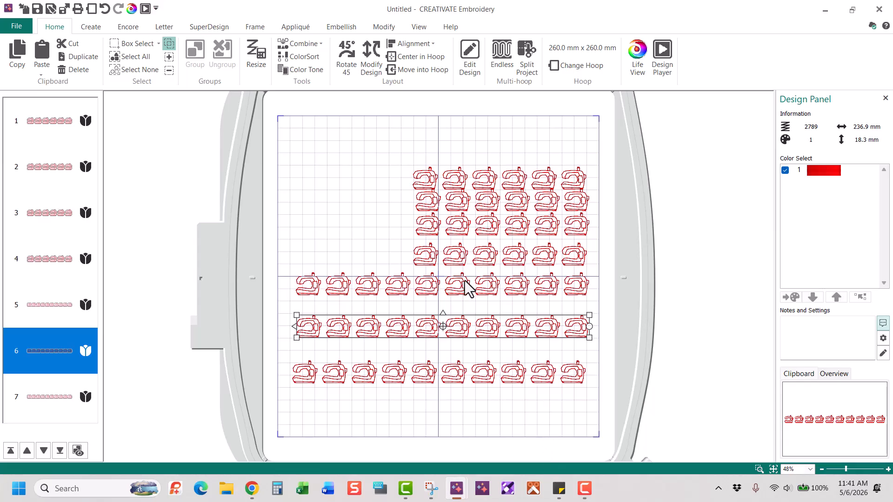
# - Select all rows of sewing machines and align them horizontally to their right edges
pyautogui.click(126, 57)
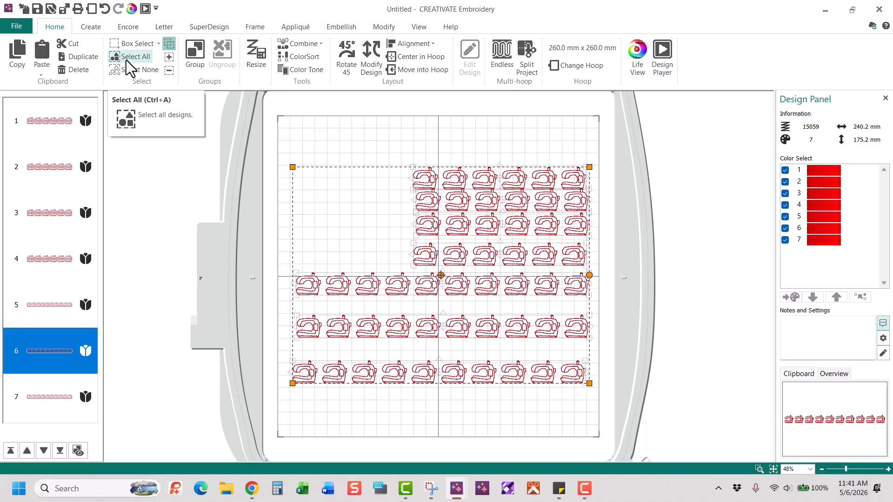
pyautogui.click(401, 41)
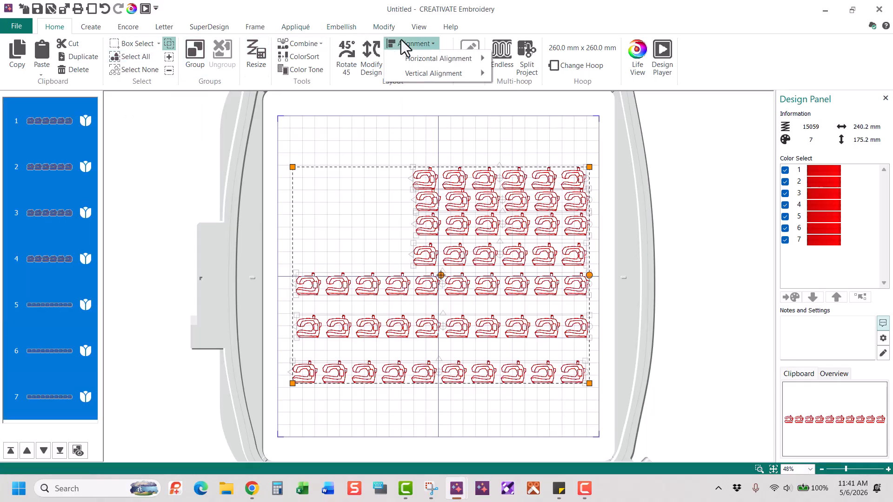
pyautogui.moveTo(445, 57)
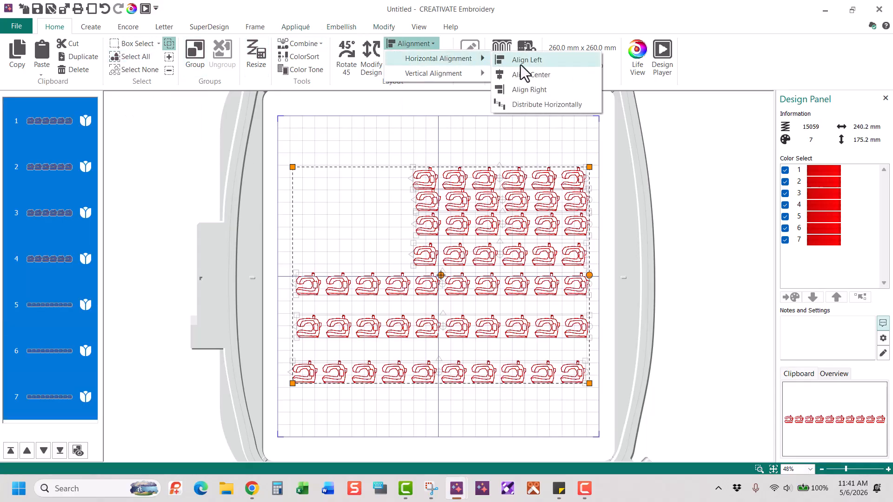
pyautogui.click(526, 87)
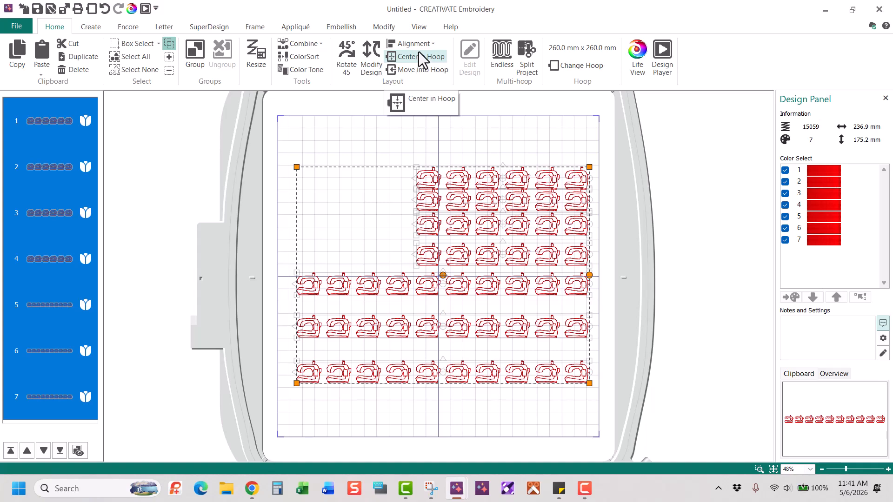
# - Distribute the selected rows evenly in the vertical direction and center them in the hoop
pyautogui.click(416, 40)
pyautogui.moveTo(424, 74)
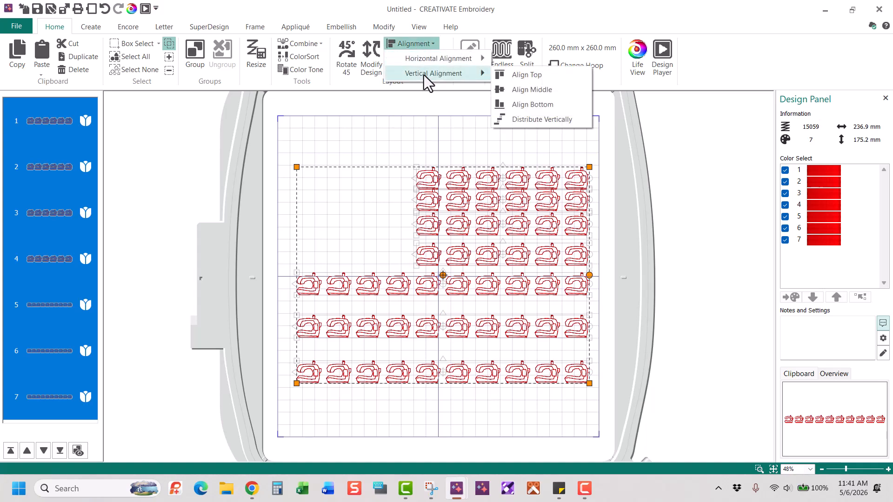
pyautogui.click(539, 134)
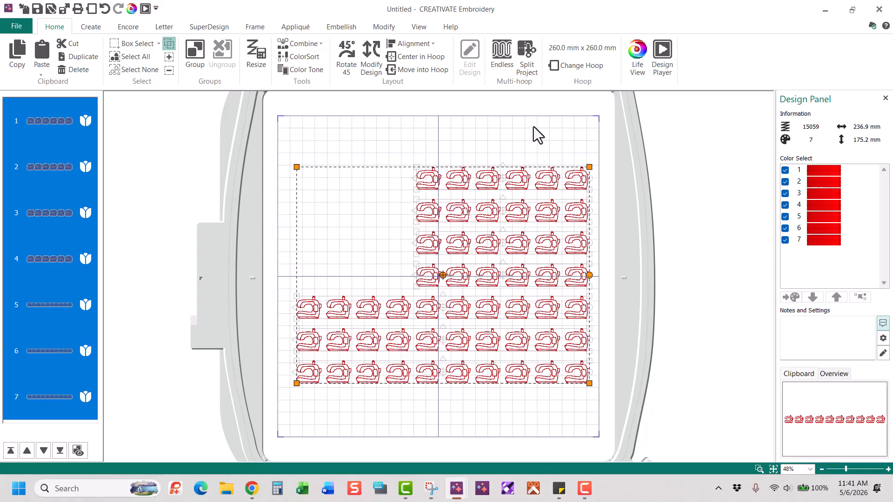
pyautogui.click(417, 54)
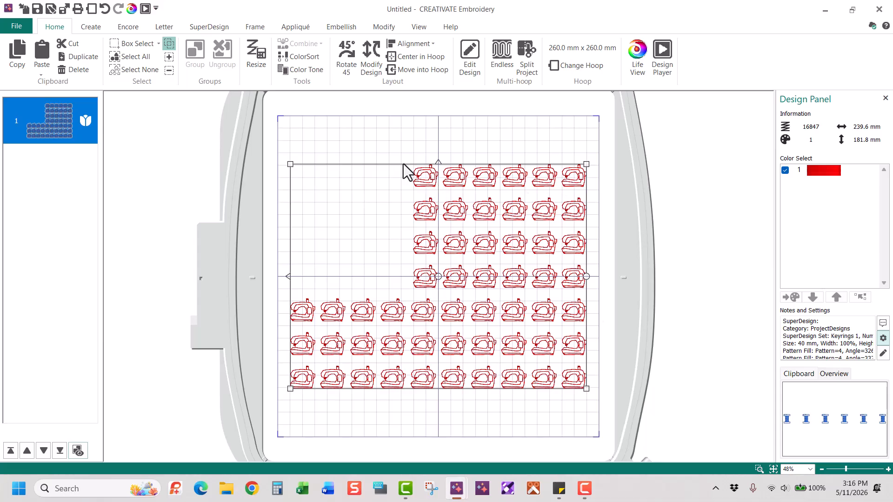
# - In stitch editing, box-select the leftmost column of machines in the four upper rows and delete it
pyautogui.click(391, 26)
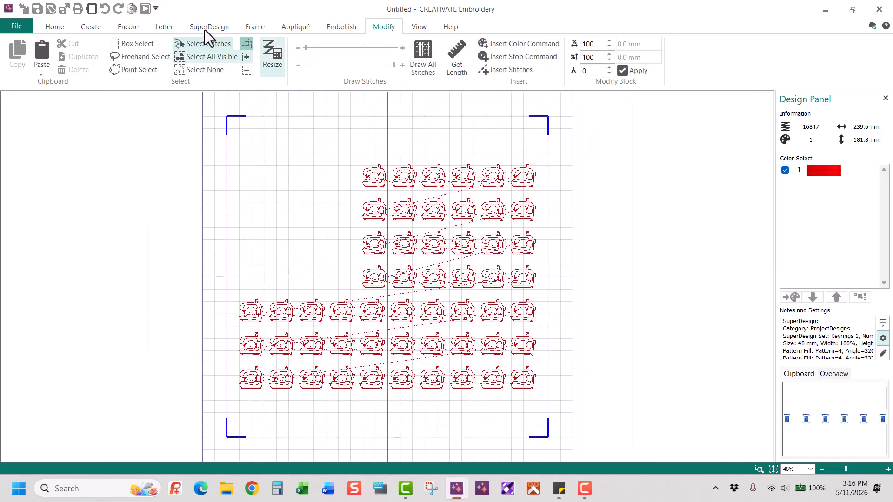
pyautogui.click(133, 45)
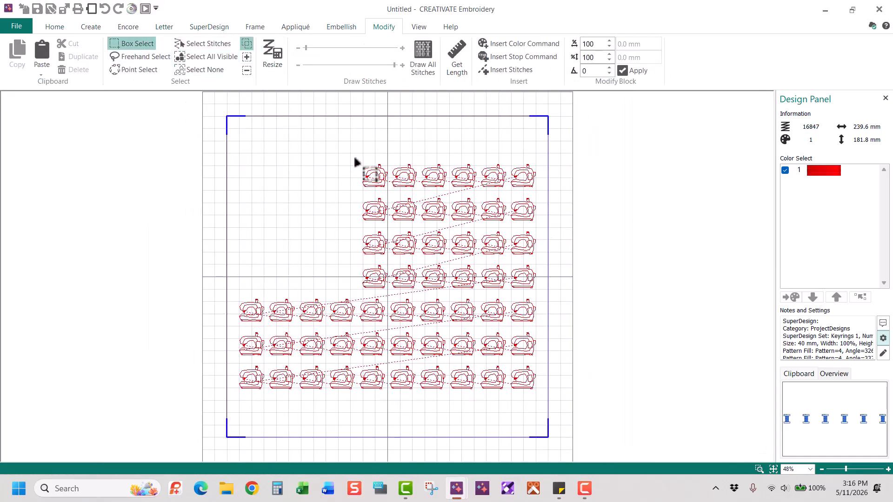
pyautogui.moveTo(352, 158); pyautogui.dragTo(392, 297)
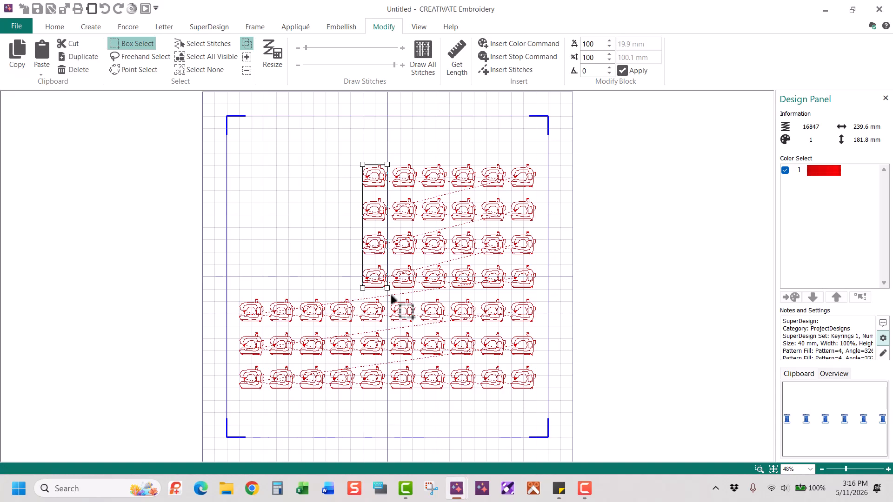
pyautogui.click(74, 69)
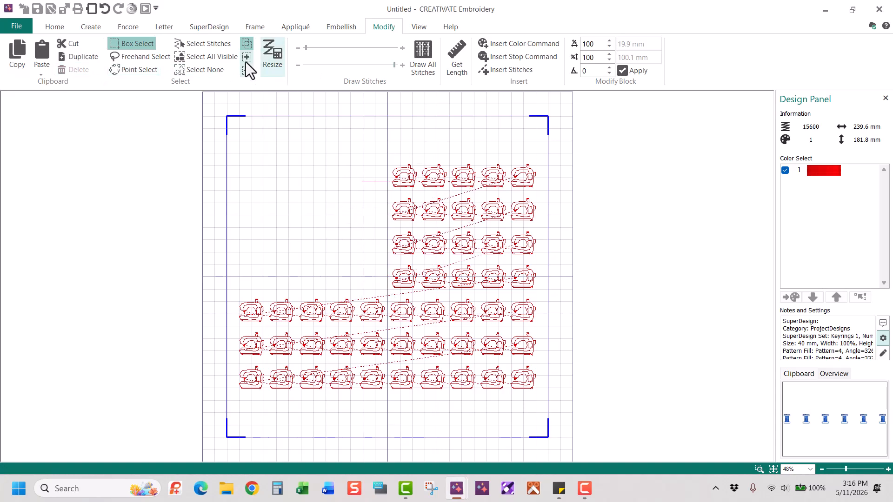
# - Select the leftover straight stitch extending left of the top row and remove it
pyautogui.click(203, 48)
pyautogui.click(364, 183)
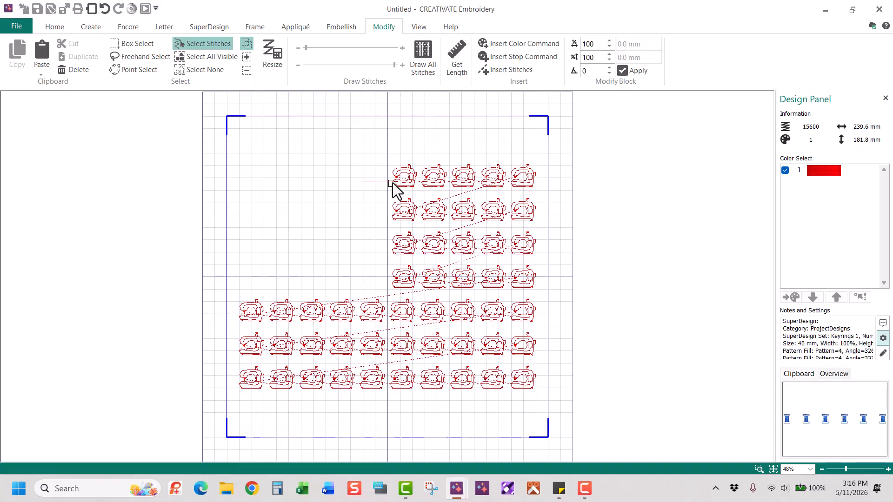
pyautogui.click(392, 183)
# - Deselect the design and turn off proportional sizing in the Motif Line settings for the Motif Underline frame
pyautogui.click(256, 28)
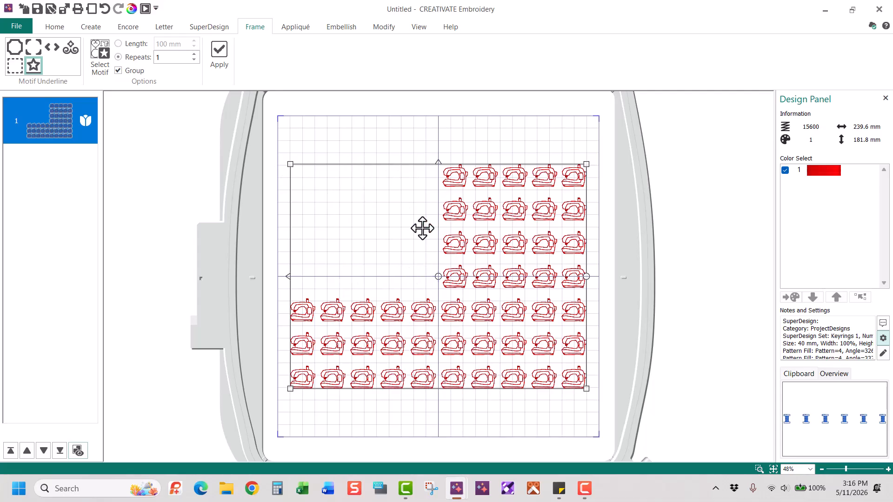
pyautogui.click(699, 165)
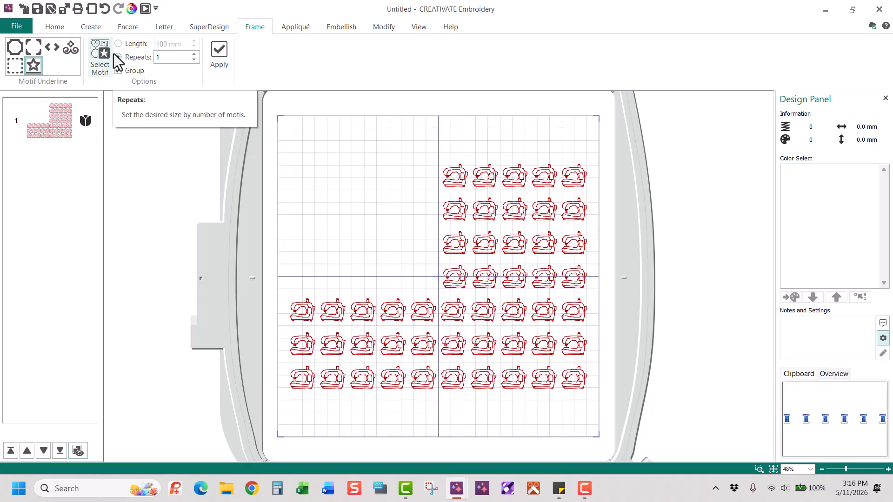
pyautogui.click(99, 55)
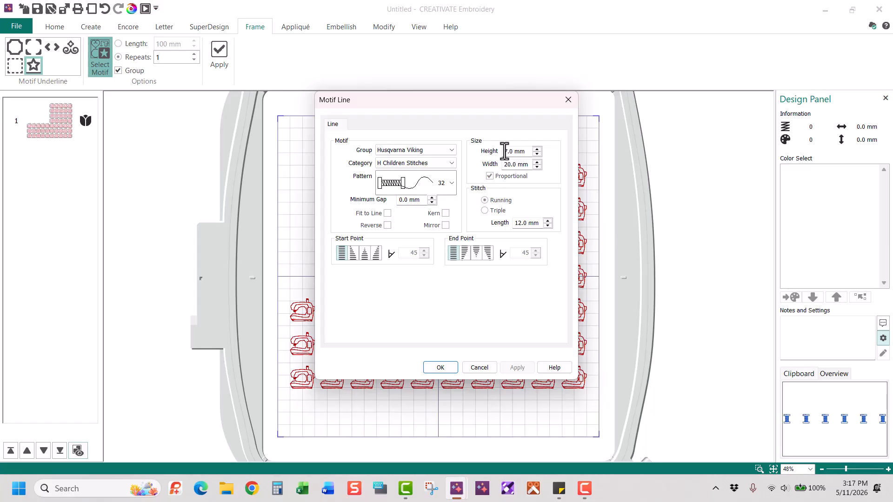
pyautogui.click(489, 176)
pyautogui.click(480, 369)
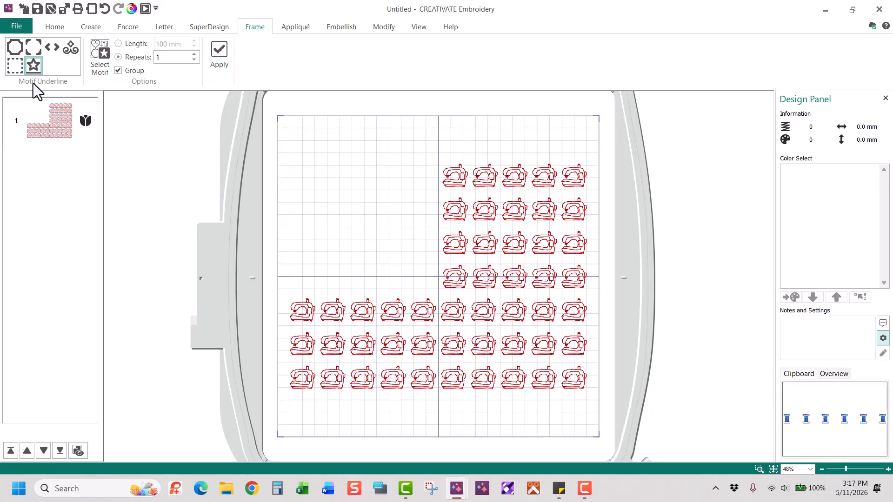
# - In the Motif Line settings, switch the H Children Stitches pattern to 33 and back to spool pattern 32
pyautogui.click(95, 58)
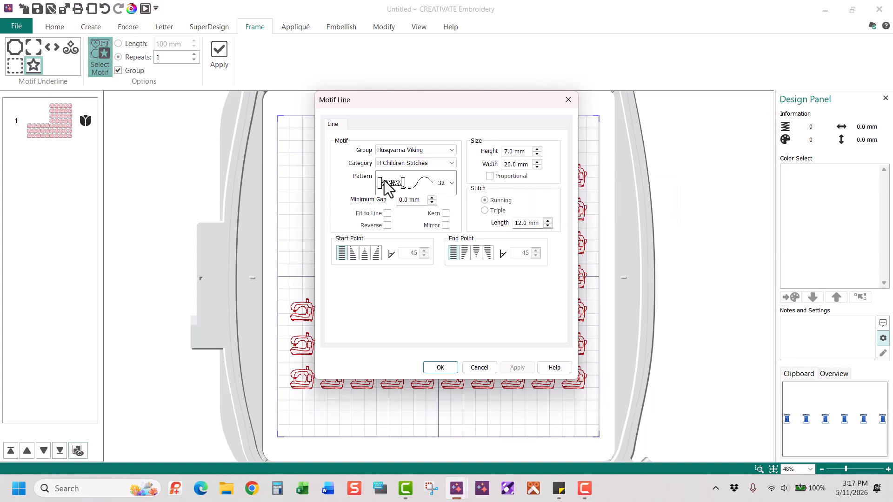
pyautogui.click(451, 185)
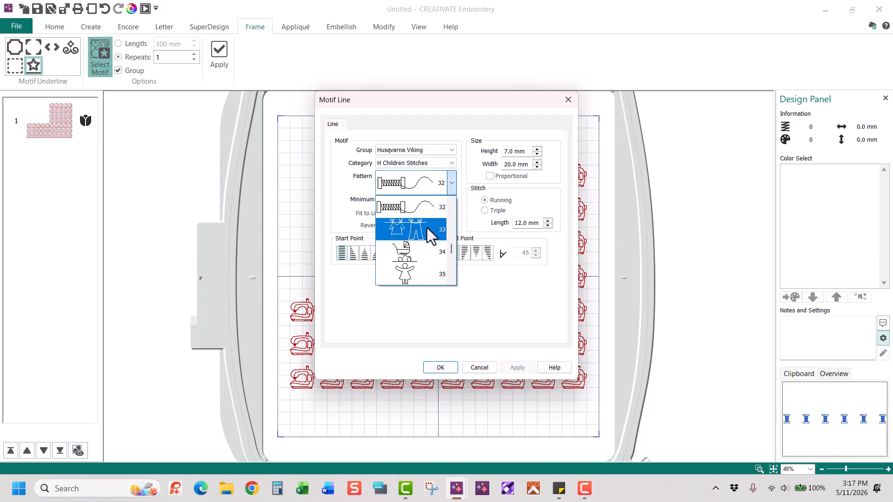
pyautogui.click(426, 227)
pyautogui.click(453, 185)
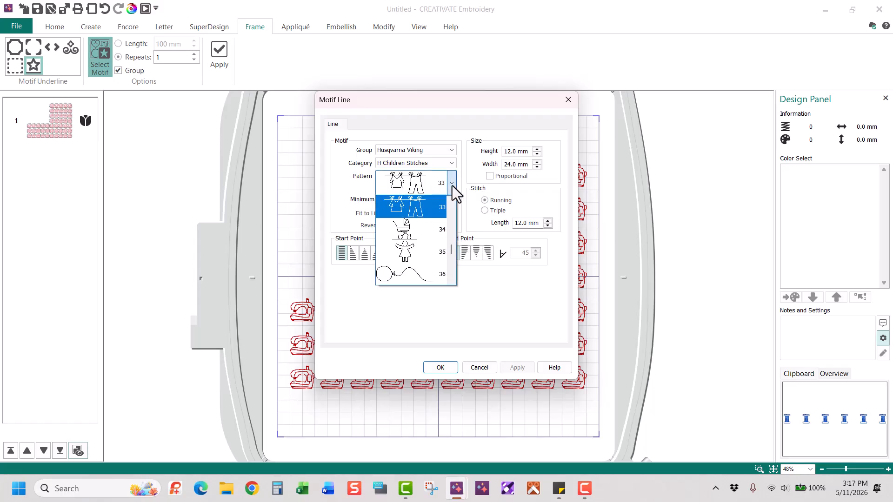
pyautogui.click(451, 202)
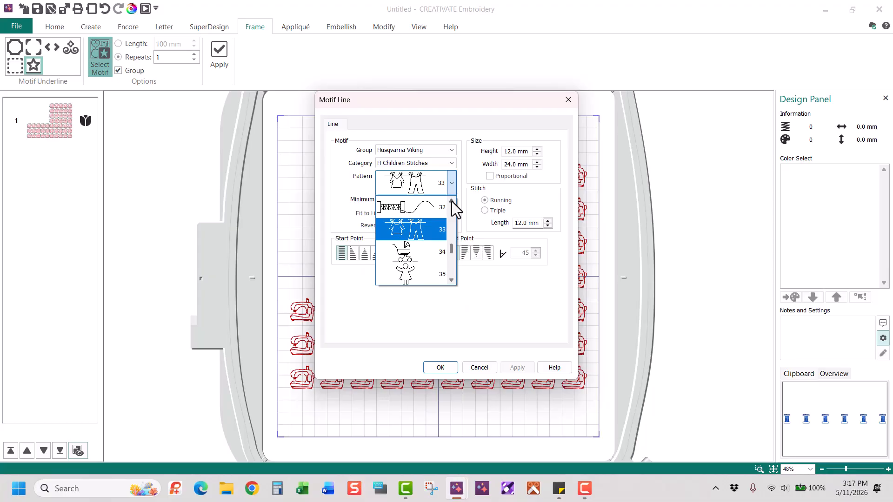
pyautogui.click(427, 207)
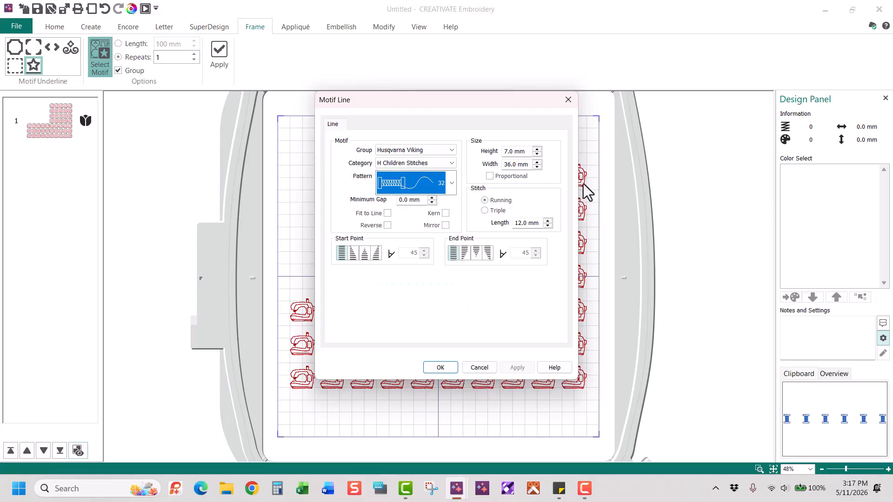
# - Set the spool motif's width to 20 mm and apply it as a single-repeat underline in the hoop
pyautogui.moveTo(532, 165)
pyautogui.moveTo(532, 165); pyautogui.dragTo(502, 165)
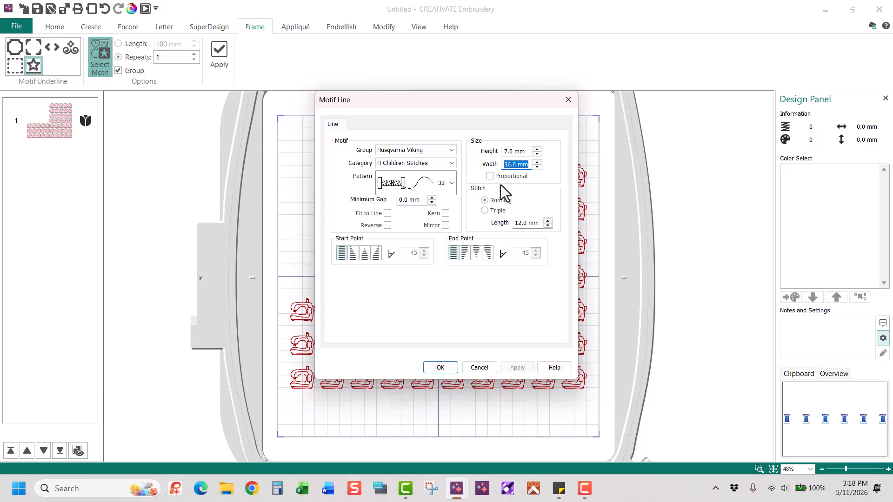
pyautogui.write('20')
pyautogui.click(435, 367)
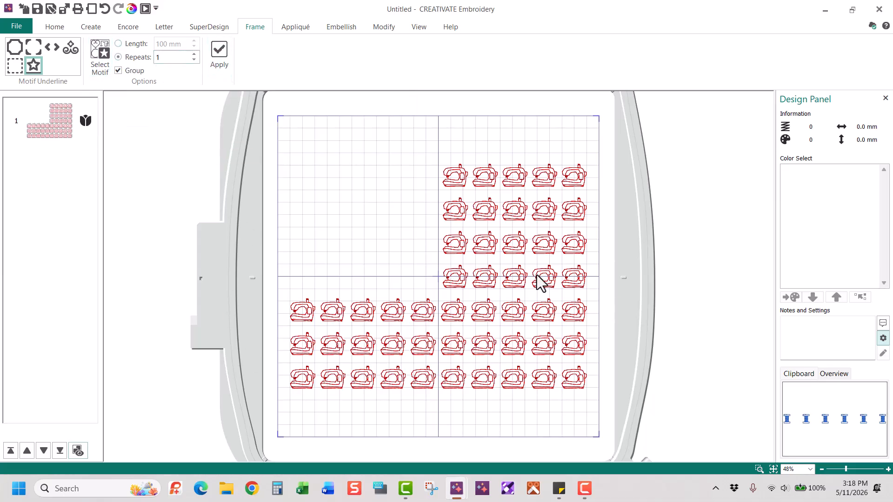
pyautogui.click(216, 46)
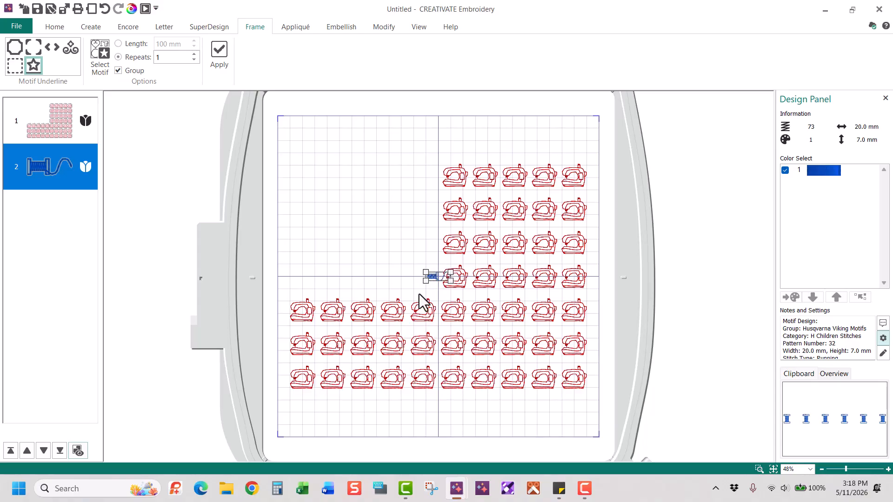
# - Limit the drawn stitches to the thread tail trailing from the spool motif, select them all, and delete them
pyautogui.click(760, 469)
pyautogui.moveTo(393, 255); pyautogui.dragTo(500, 319)
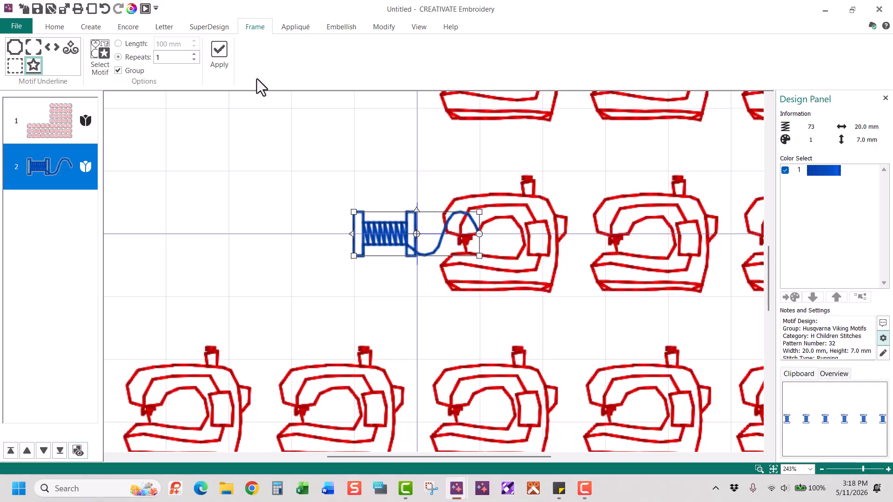
pyautogui.click(376, 24)
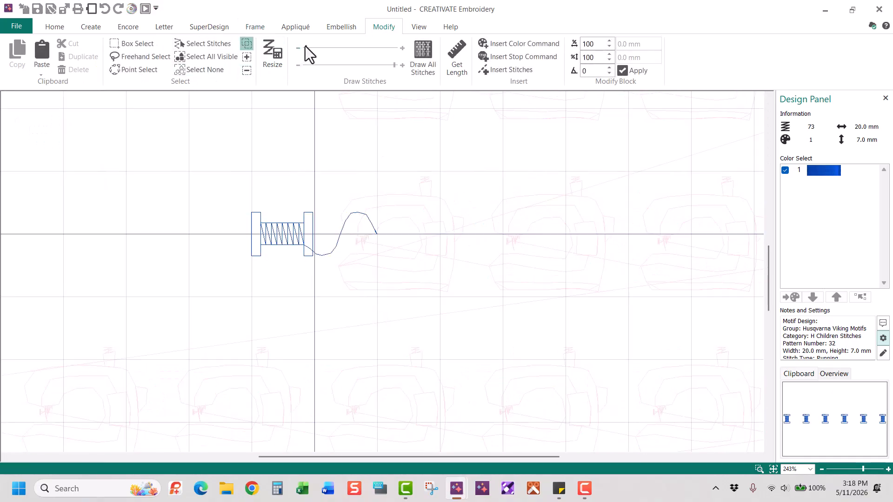
pyautogui.moveTo(306, 48); pyautogui.dragTo(379, 59)
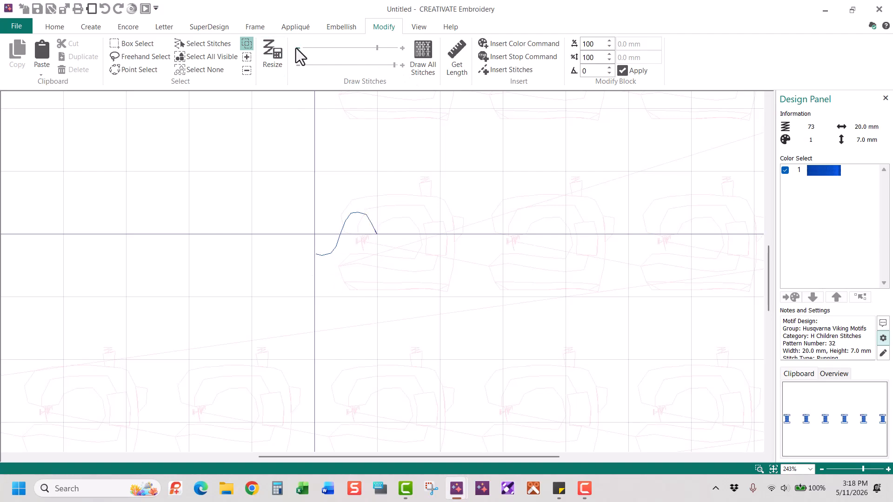
pyautogui.press('Left')
pyautogui.press('Left')
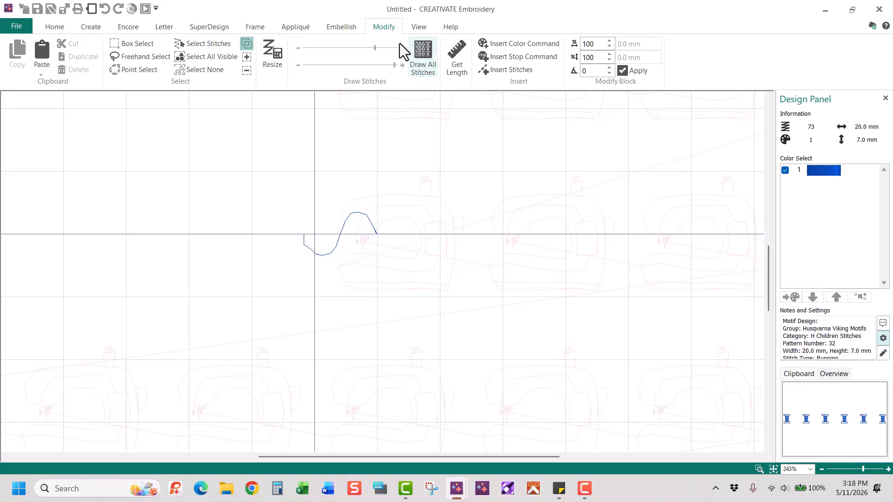
pyautogui.click(401, 45)
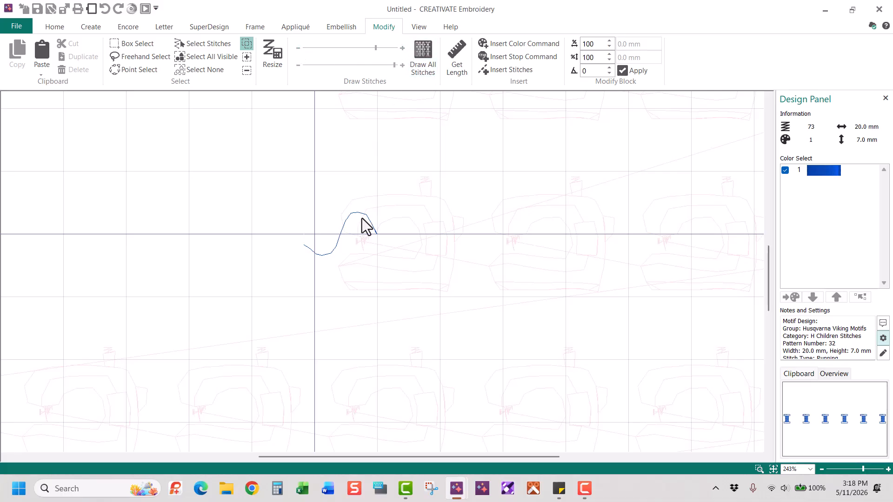
pyautogui.click(194, 56)
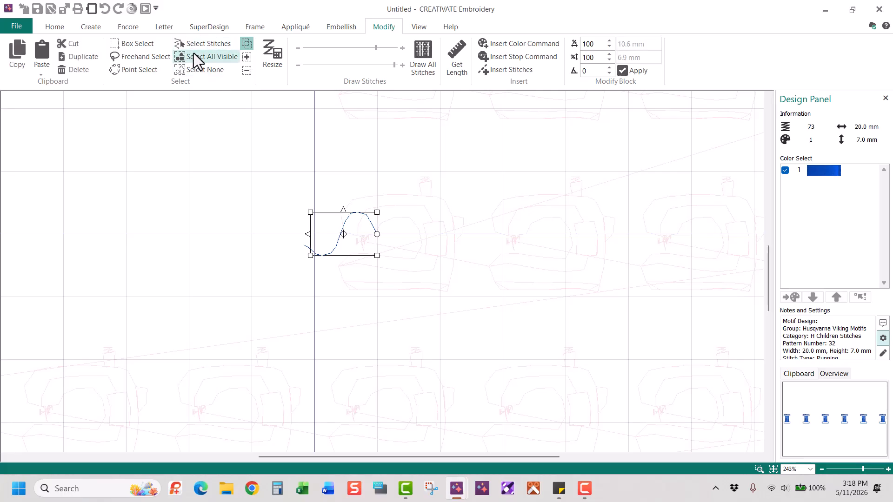
pyautogui.click(68, 72)
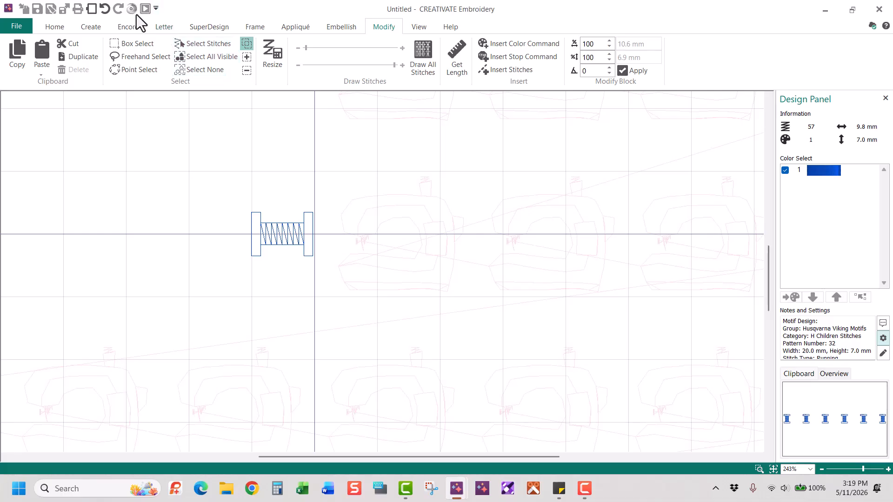
# - Copy the trimmed spool to the clipboard, and rotate the original in the hoop by 90 degrees
pyautogui.click(126, 27)
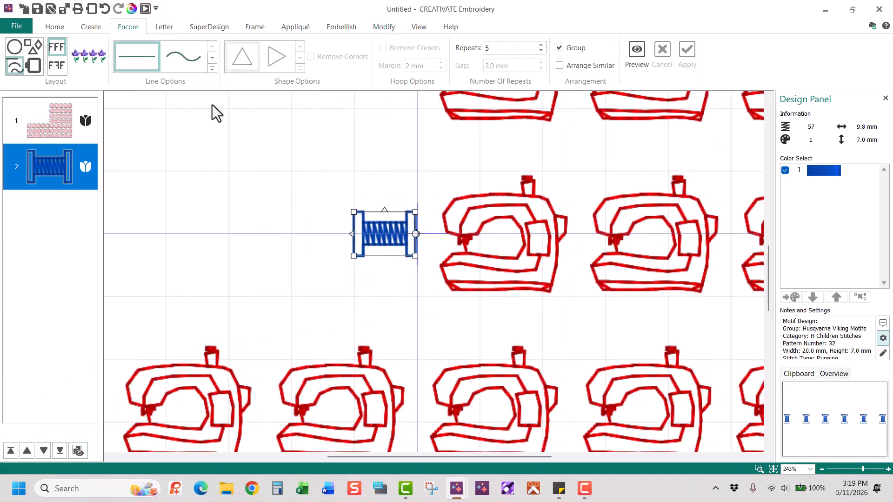
pyautogui.rightClick(382, 232)
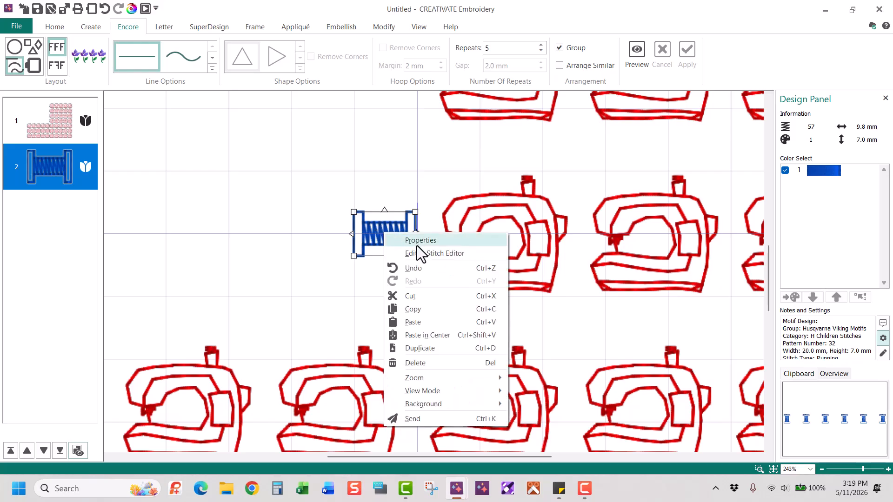
pyautogui.click(427, 309)
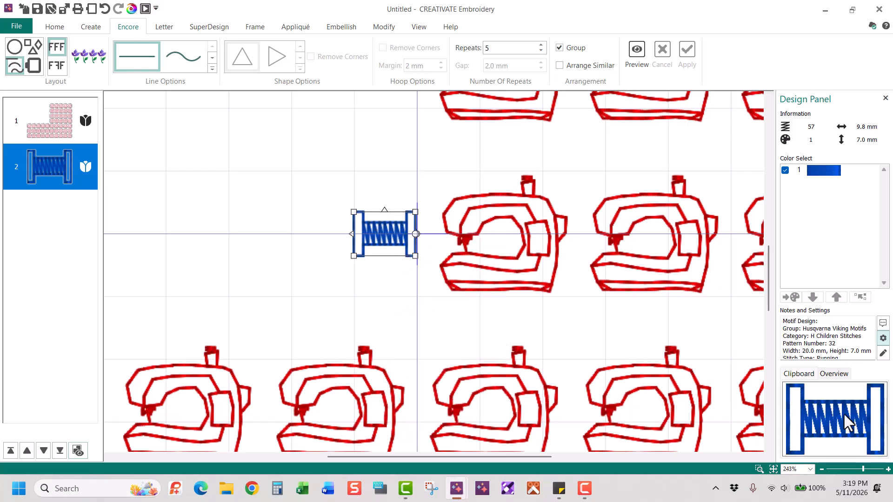
pyautogui.rightClick(389, 227)
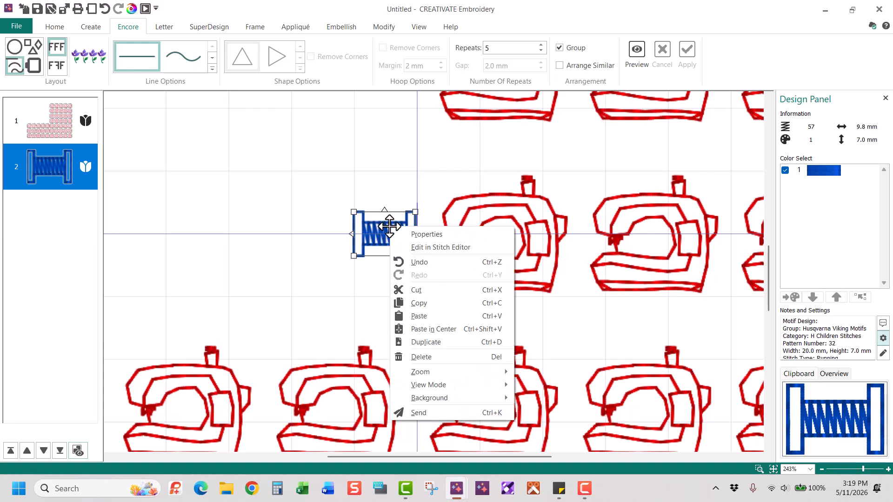
pyautogui.click(421, 234)
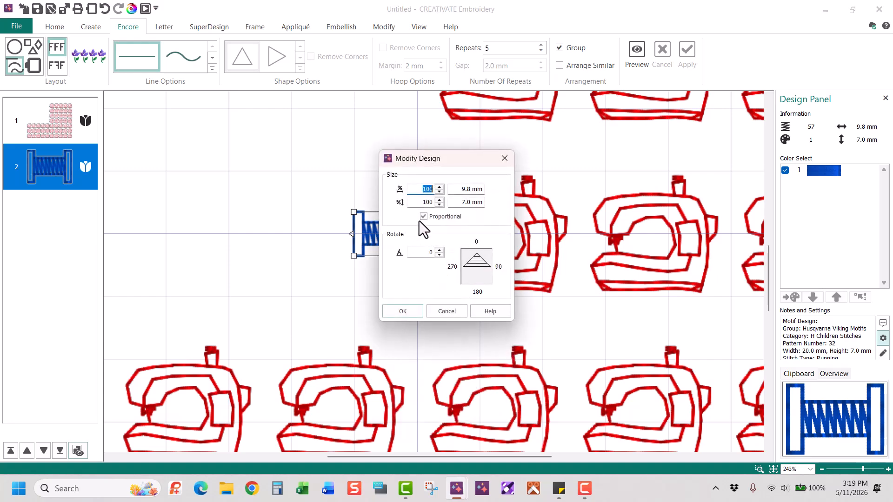
pyautogui.doubleClick(424, 253)
pyautogui.write('90')
pyautogui.click(402, 310)
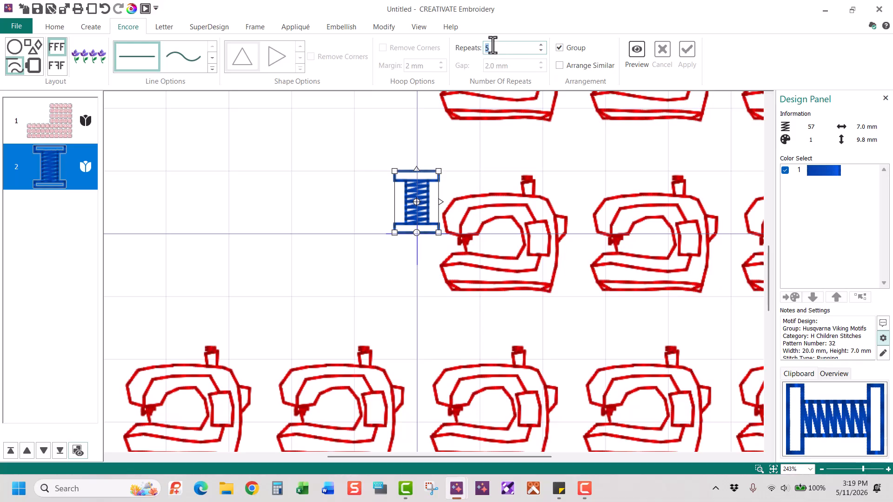
# - Repeat the upright spool 6 times along a straight line about 108.5 mm wide across the top of the open corner, and combine the row
pyautogui.write('6')
pyautogui.click(774, 469)
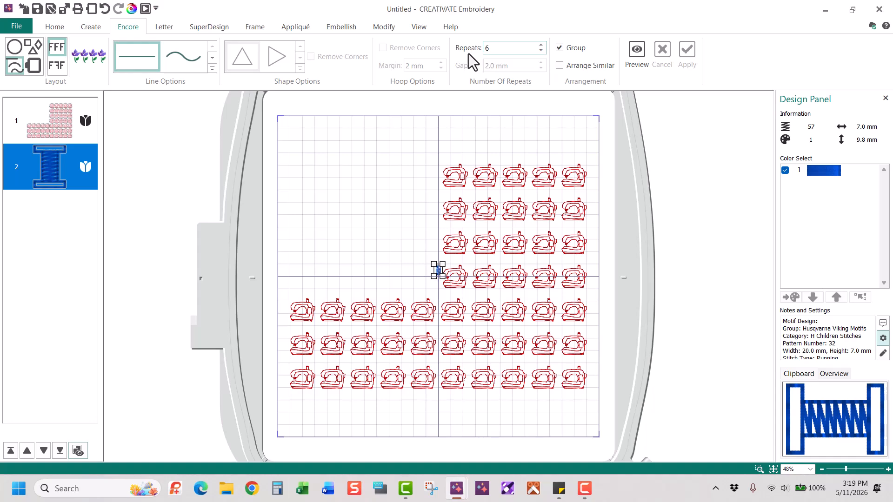
pyautogui.click(635, 52)
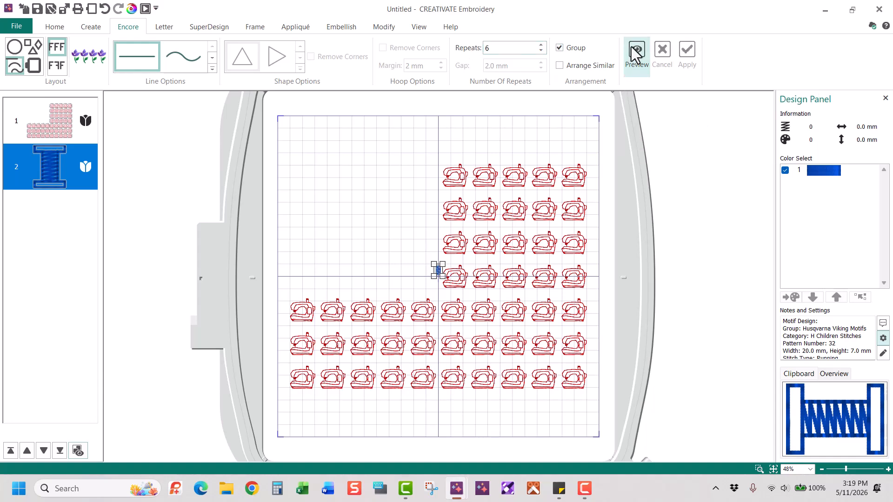
pyautogui.moveTo(442, 277); pyautogui.dragTo(363, 169)
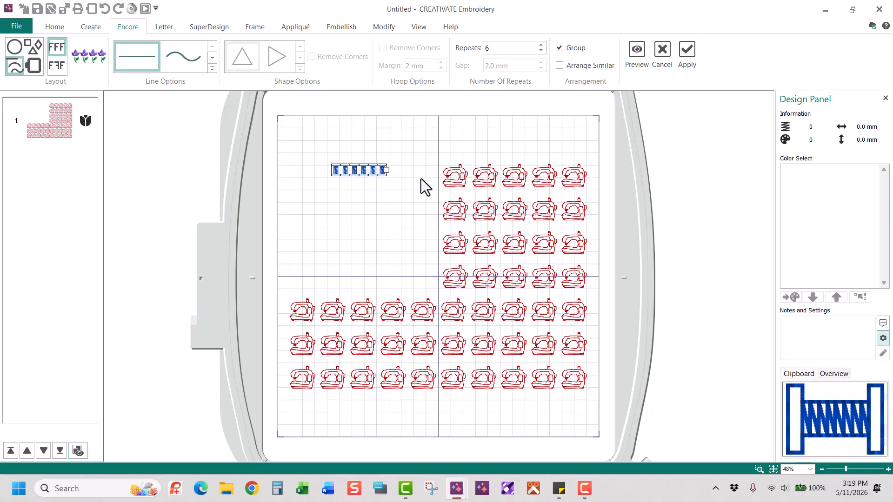
pyautogui.moveTo(390, 169); pyautogui.dragTo(421, 168)
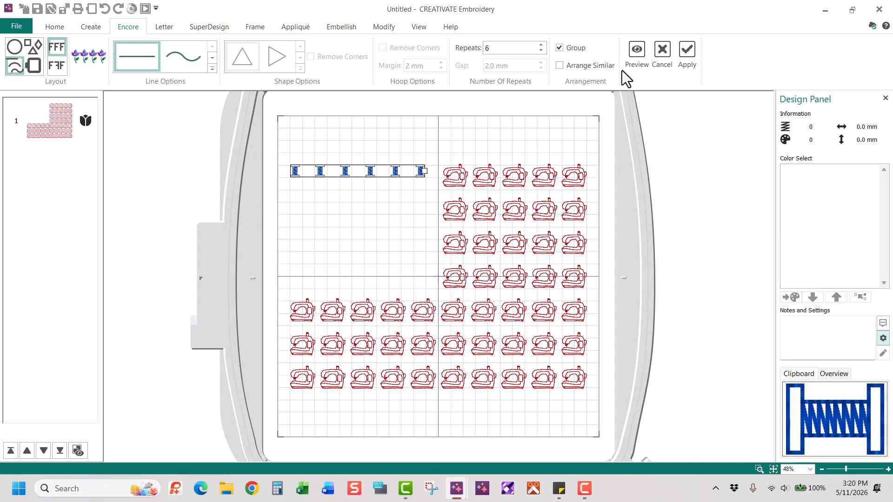
pyautogui.click(688, 51)
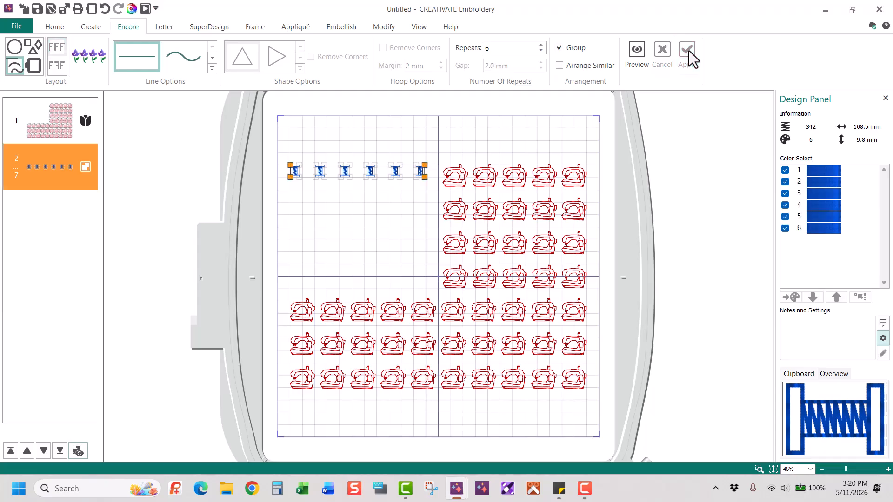
pyautogui.rightClick(339, 172)
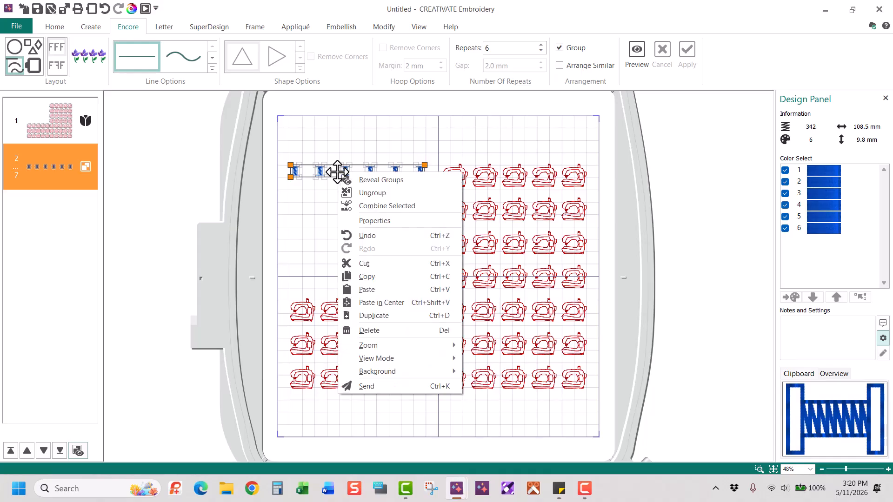
pyautogui.click(366, 206)
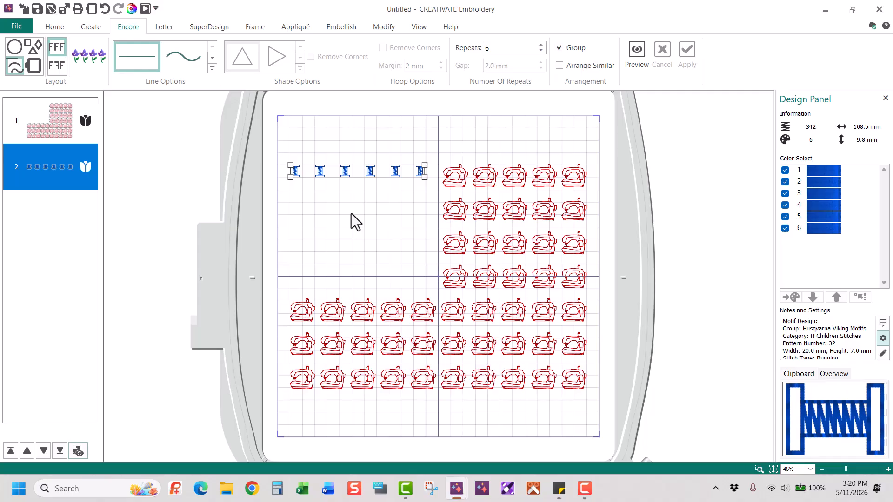
# - Paste the horizontal spool, repeat it 5 times in a row about 91.8 mm wide centred below the upright spools, and combine that row
pyautogui.hotkey('ctrl', 'v')
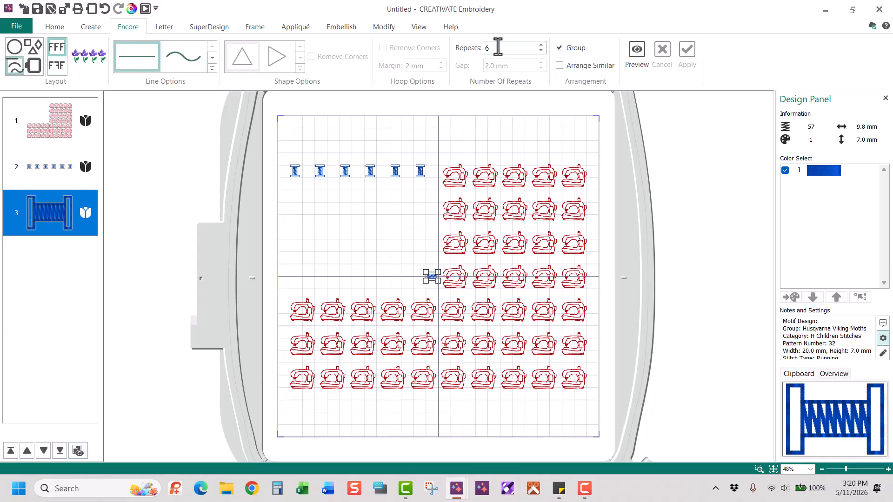
pyautogui.write('5')
pyautogui.click(637, 52)
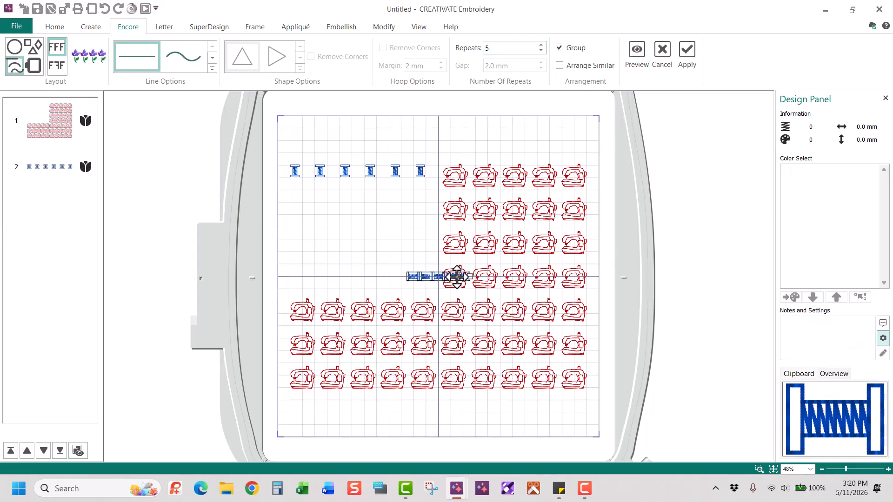
pyautogui.moveTo(457, 277); pyautogui.dragTo(377, 186)
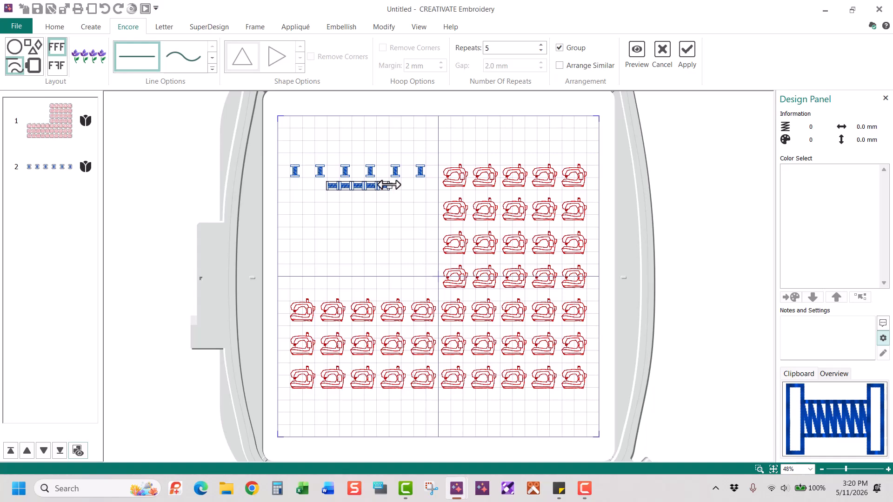
pyautogui.moveTo(389, 185)
pyautogui.mouseDown()
pyautogui.moveTo(416, 186)
pyautogui.moveTo(385, 173)
pyautogui.mouseUp()
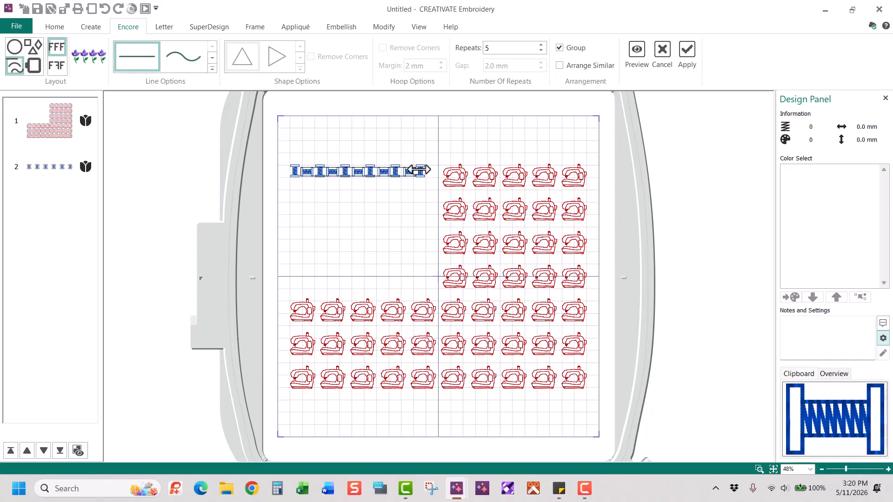
pyautogui.moveTo(418, 171); pyautogui.dragTo(400, 185)
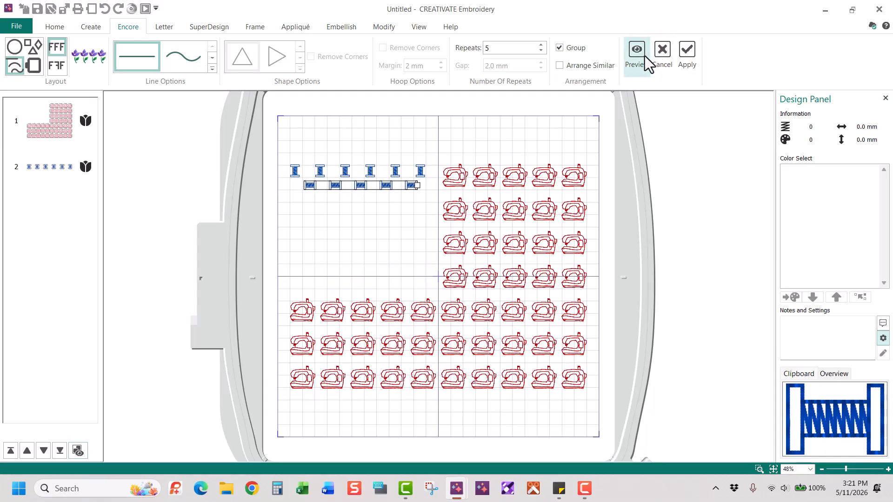
pyautogui.click(687, 53)
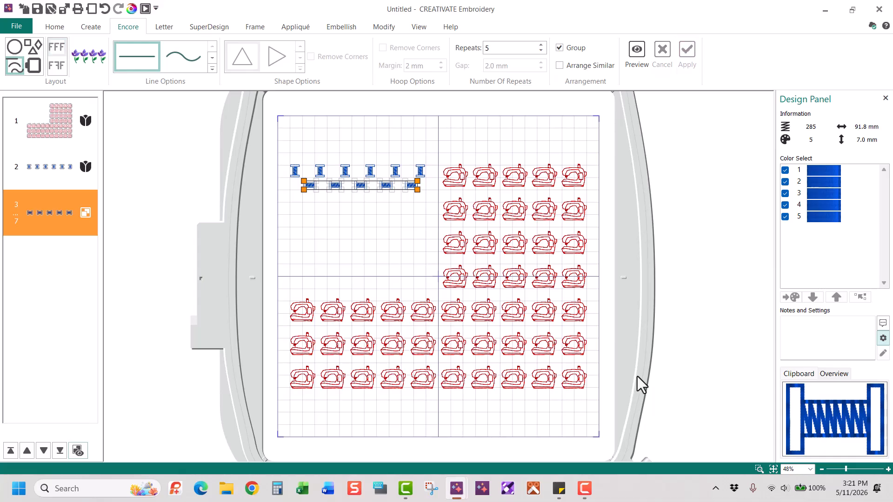
pyautogui.rightClick(360, 185)
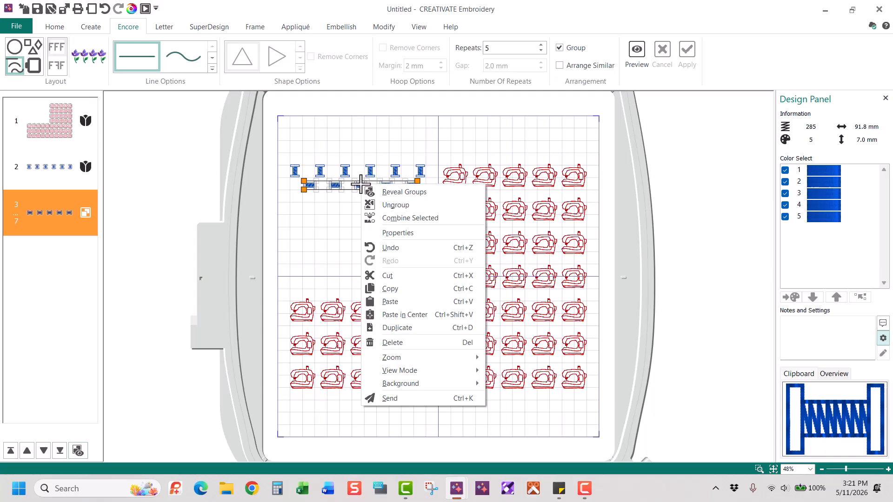
pyautogui.click(416, 222)
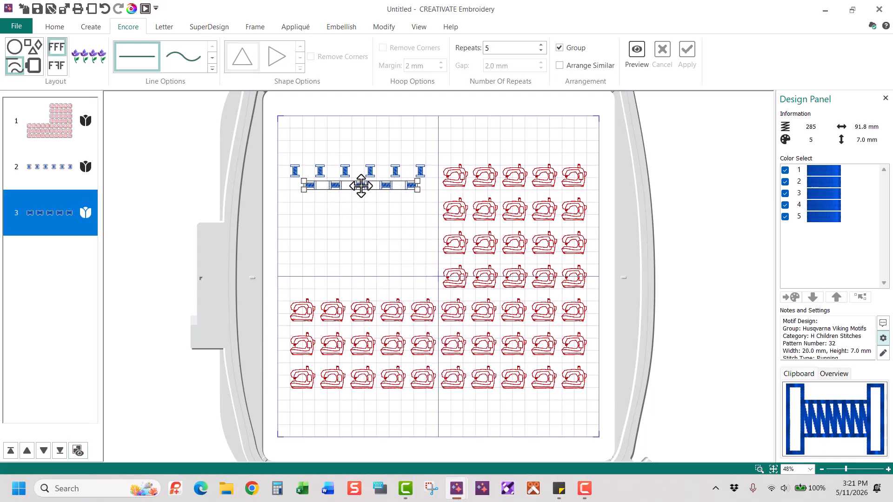
pyautogui.moveTo(362, 183); pyautogui.dragTo(360, 183)
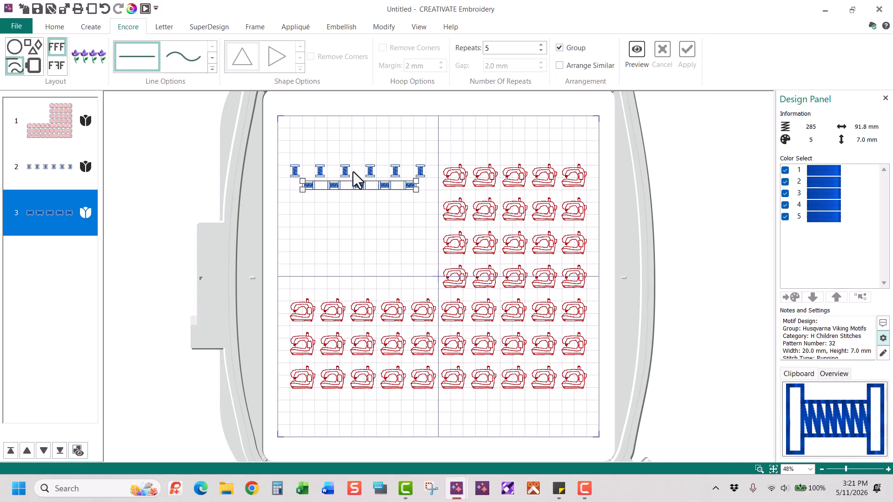
# - Copy both spool rows together and paste the pair three times, stacking the copies downward to fill the open corner
pyautogui.click(351, 171)
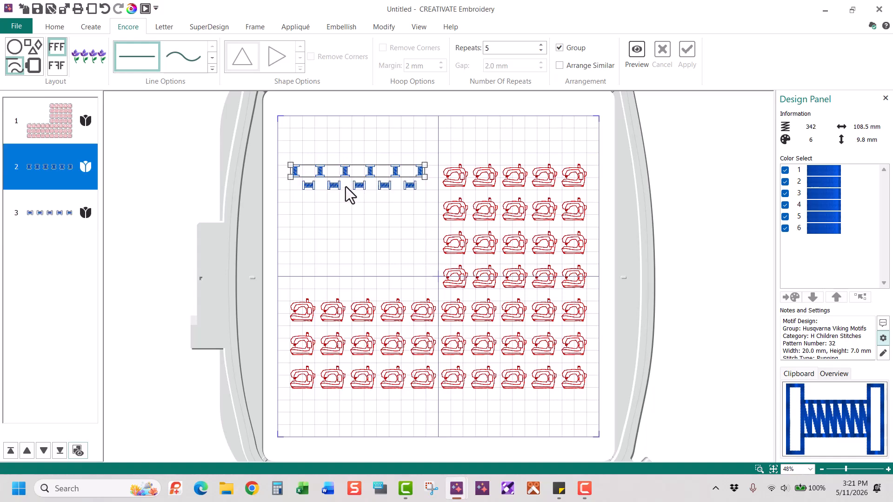
pyautogui.keyDown('ctrl'); pyautogui.click(345, 186); pyautogui.keyUp('ctrl')
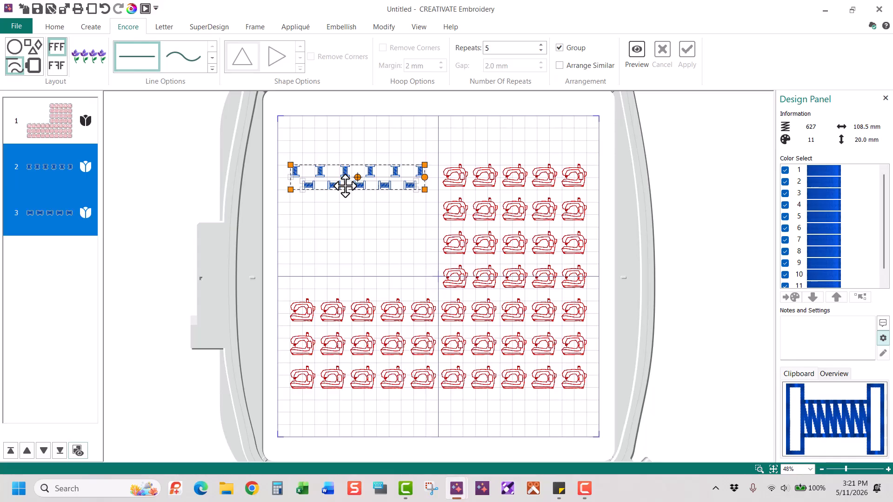
pyautogui.hotkey('ctrl', 'c')
pyautogui.hotkey('ctrl', 'v')
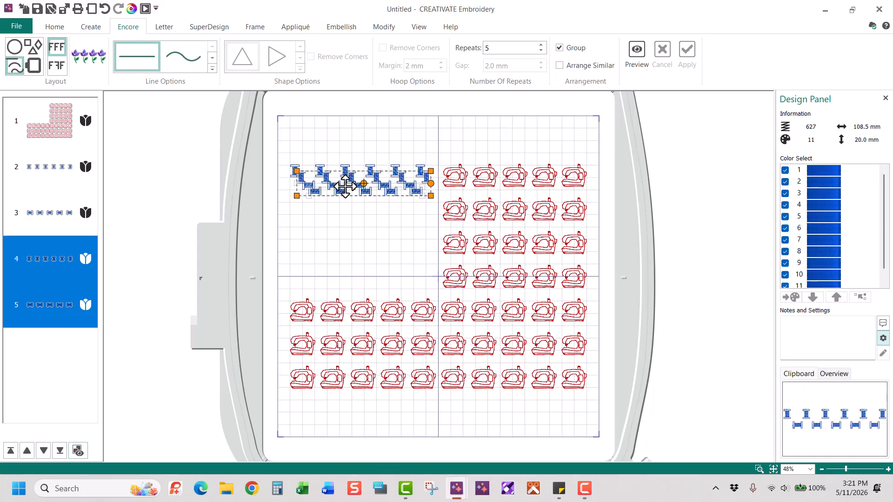
pyautogui.moveTo(405, 196); pyautogui.dragTo(404, 248)
pyautogui.hotkey('ctrl', 'v')
pyautogui.hotkey('ctrl', 'v')
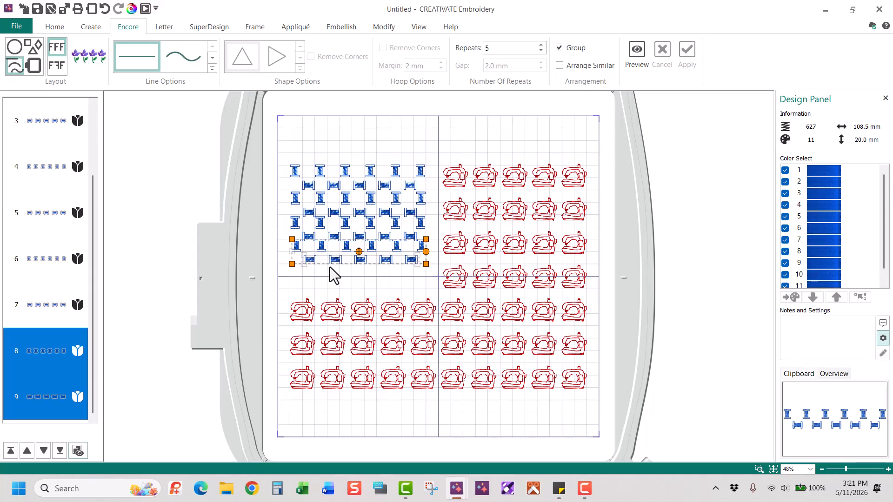
# - Duplicate an upright spool row, place the copy below the last horizontal row, and move the topmost spool row slightly down
pyautogui.click(294, 170)
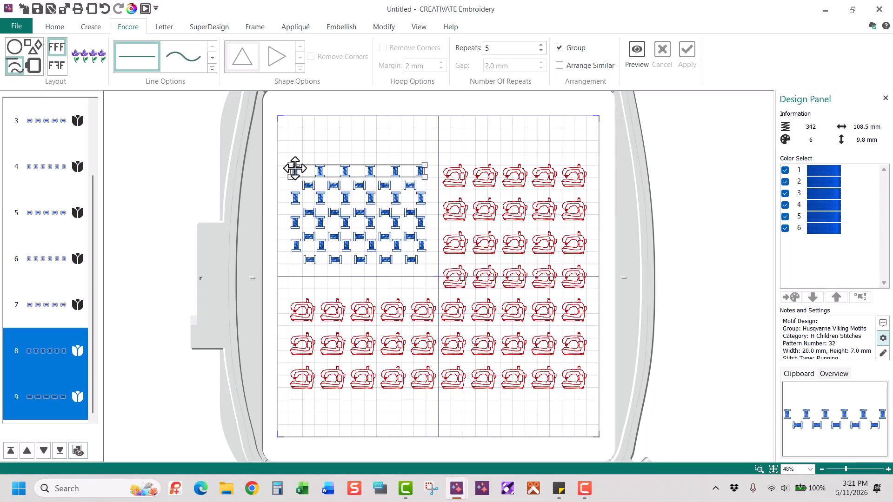
pyautogui.click(299, 243)
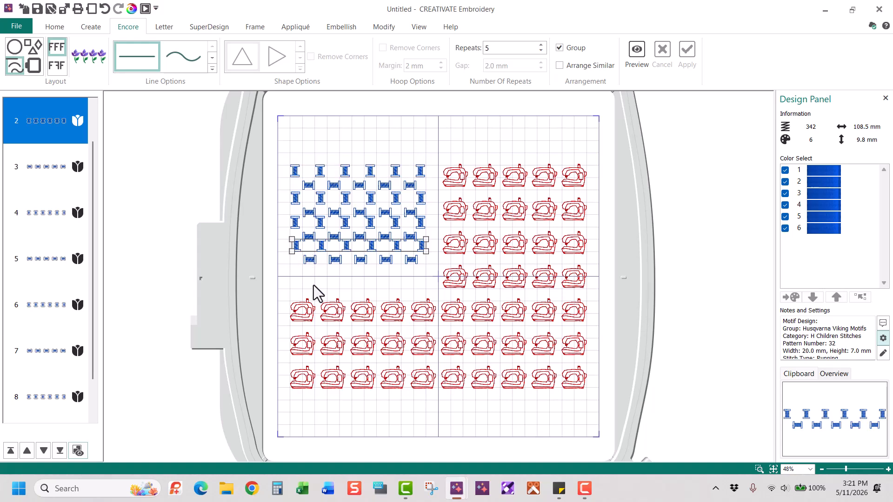
pyautogui.hotkey('ctrl', 'd')
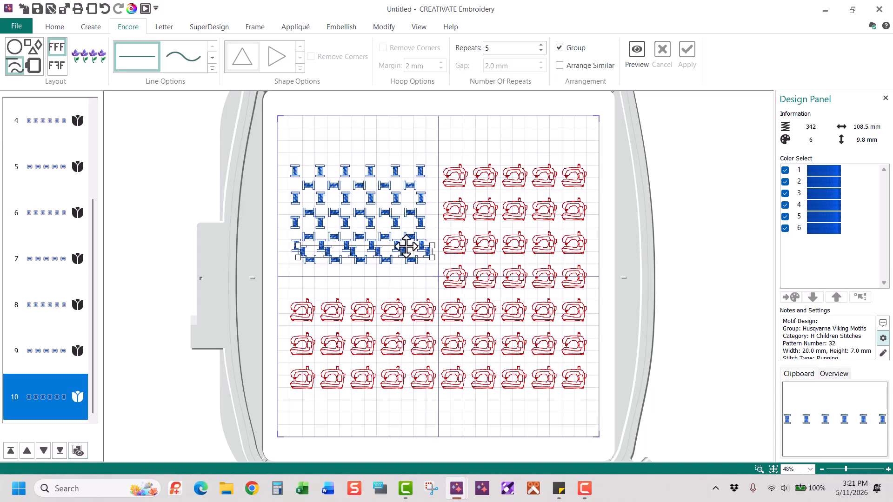
pyautogui.moveTo(406, 245); pyautogui.dragTo(404, 280)
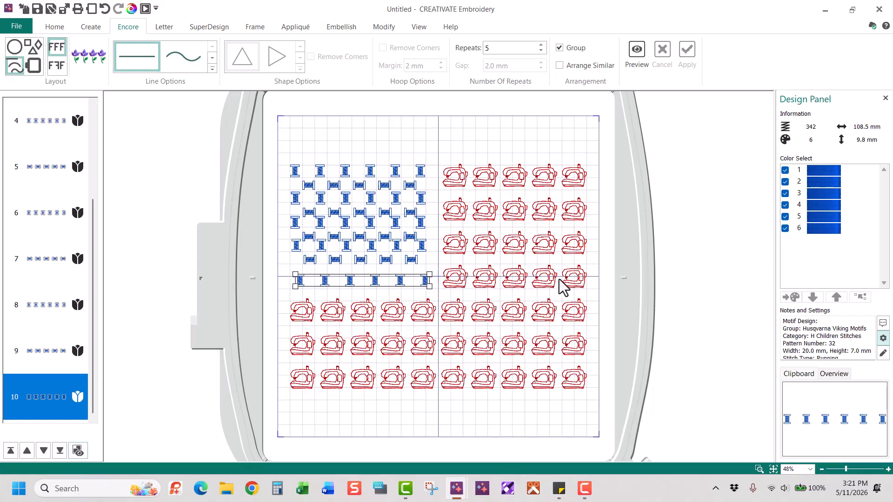
pyautogui.click(374, 173)
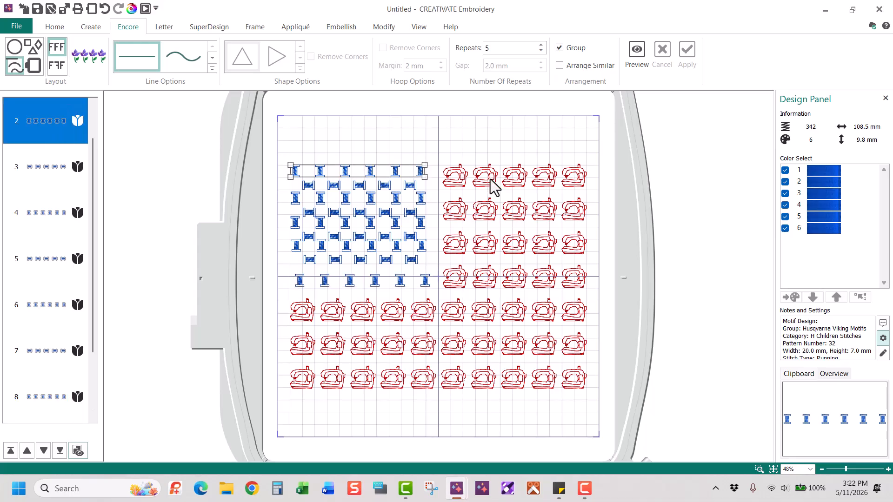
pyautogui.moveTo(379, 174); pyautogui.dragTo(380, 177)
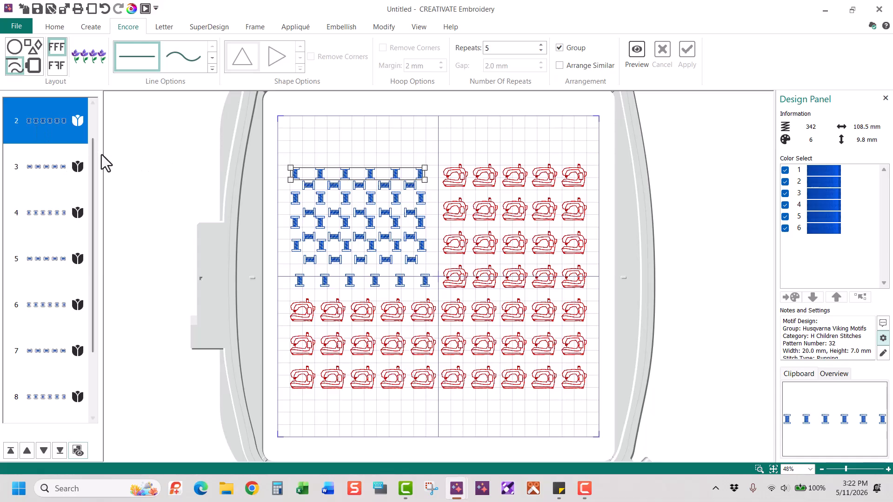
# - Select all nine blue spool rows and align their centers horizontally
pyautogui.moveTo(93, 159); pyautogui.dragTo(98, 341)
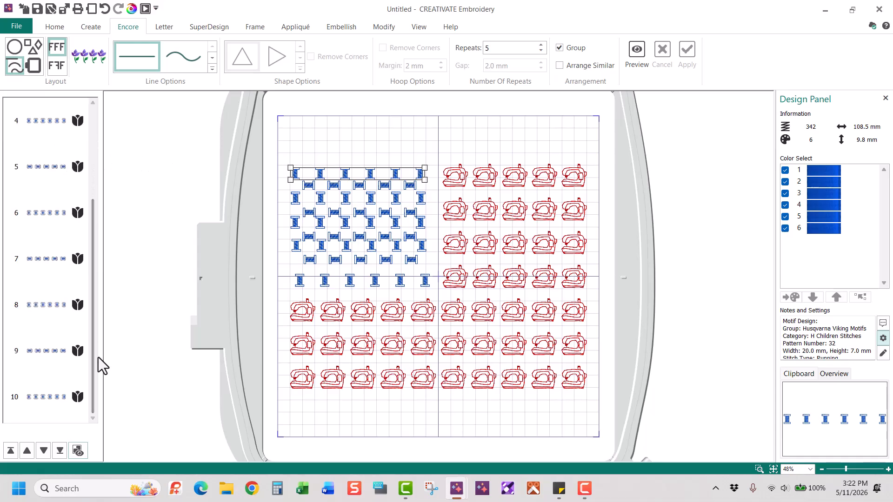
pyautogui.click(51, 398)
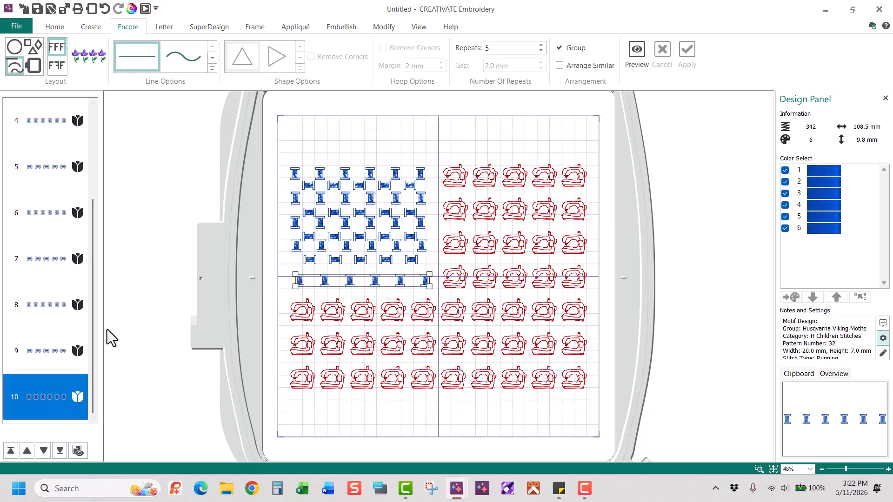
pyautogui.moveTo(90, 294); pyautogui.dragTo(89, 135)
pyautogui.click(36, 166)
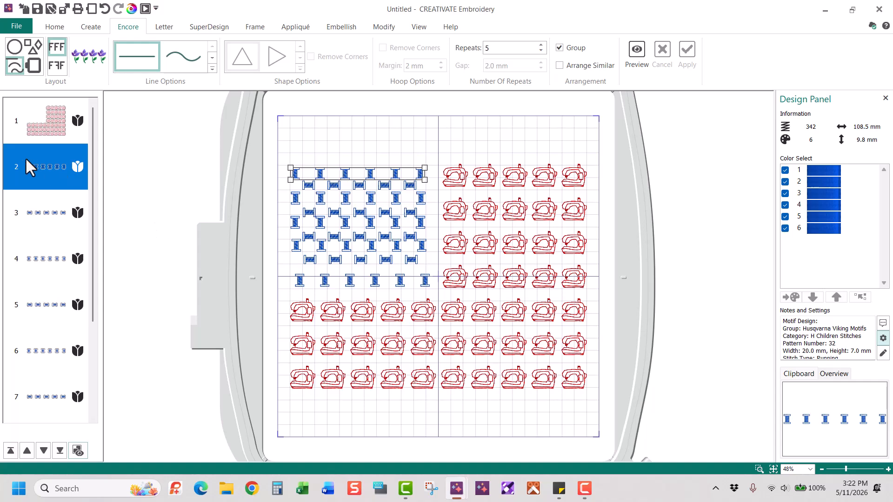
pyautogui.moveTo(94, 161); pyautogui.dragTo(97, 364)
pyautogui.keyDown('shift'); pyautogui.click(29, 395); pyautogui.keyUp('shift')
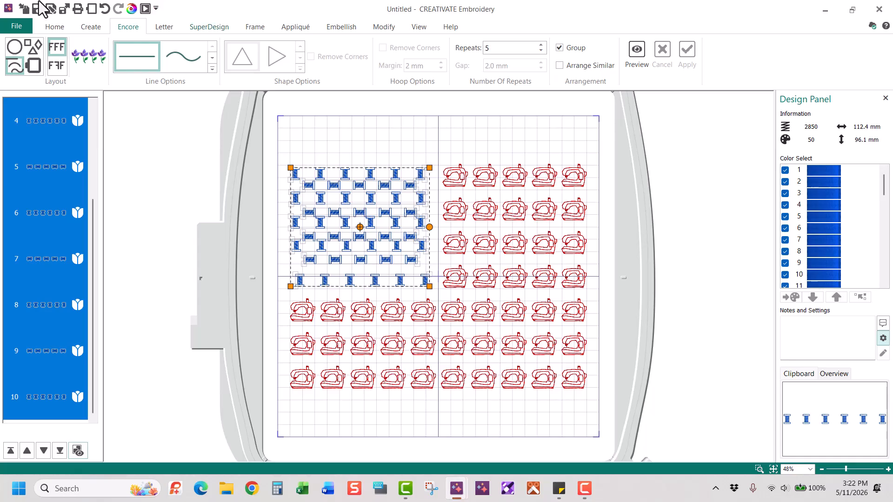
pyautogui.click(54, 27)
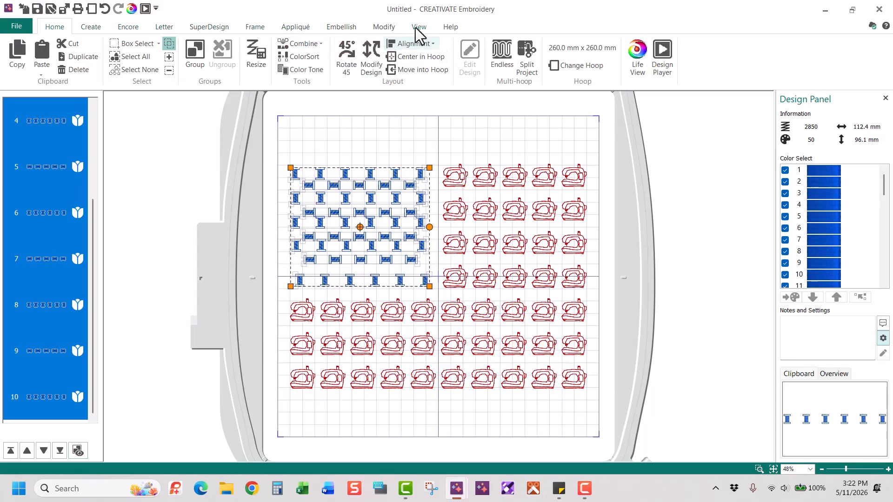
pyautogui.click(412, 44)
pyautogui.moveTo(418, 62)
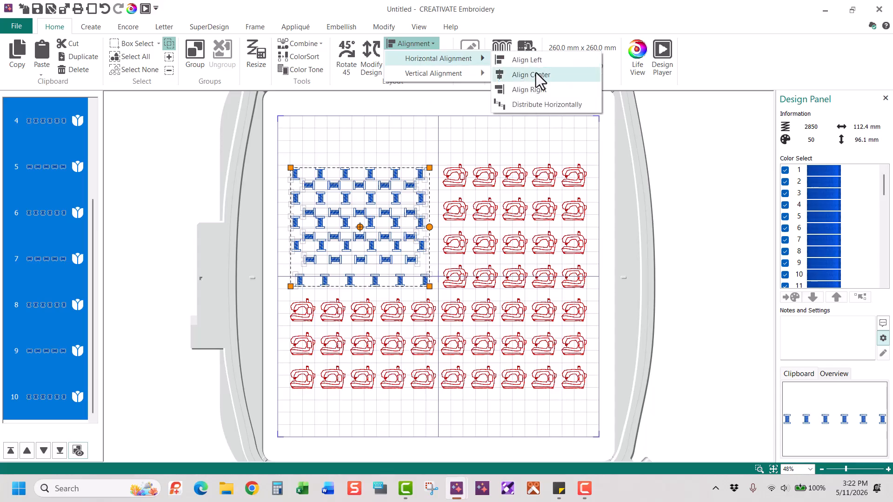
pyautogui.click(536, 74)
# - Distribute the spool rows vertically, shift the block slightly toward the sewing machines beside it, and deselect it
pyautogui.click(420, 43)
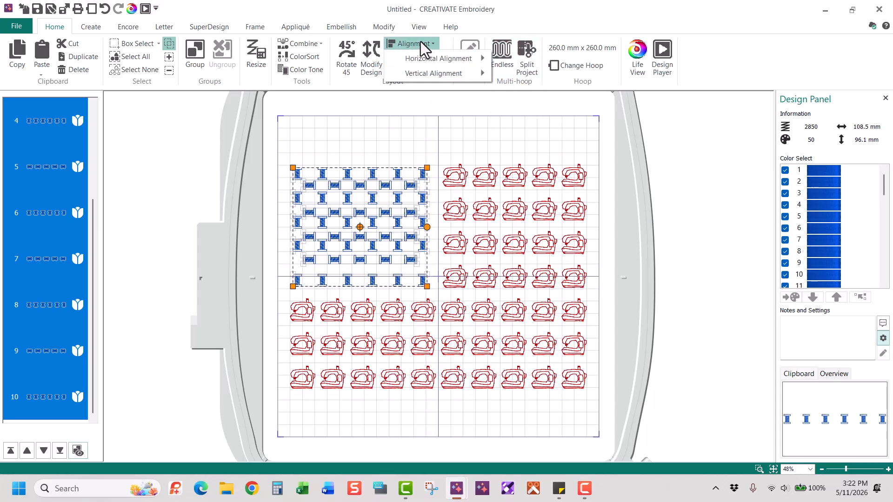
pyautogui.moveTo(445, 75)
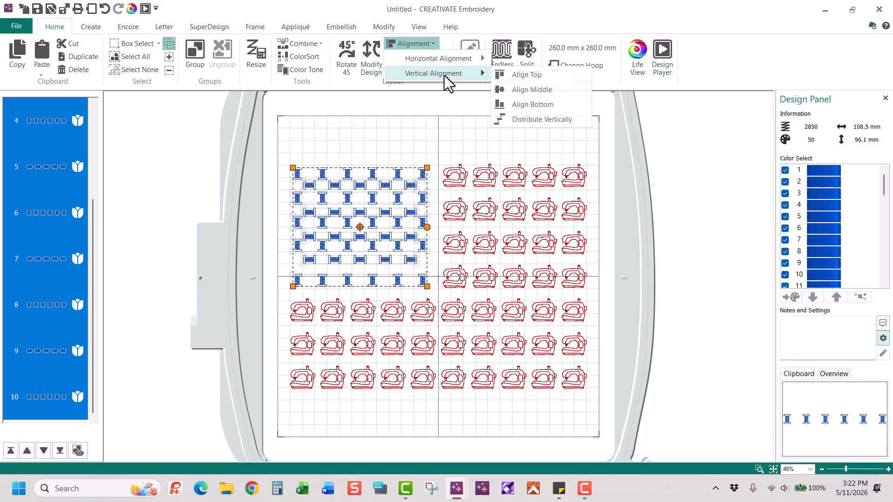
pyautogui.click(533, 119)
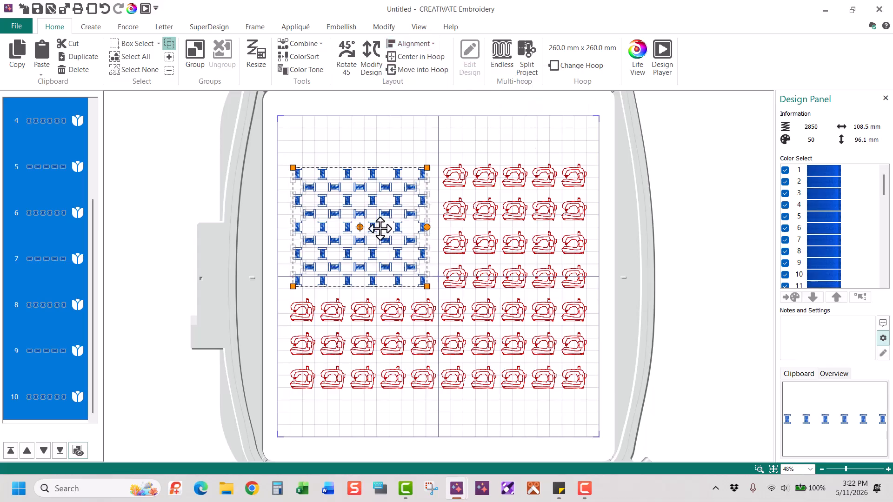
pyautogui.moveTo(379, 226); pyautogui.dragTo(381, 226)
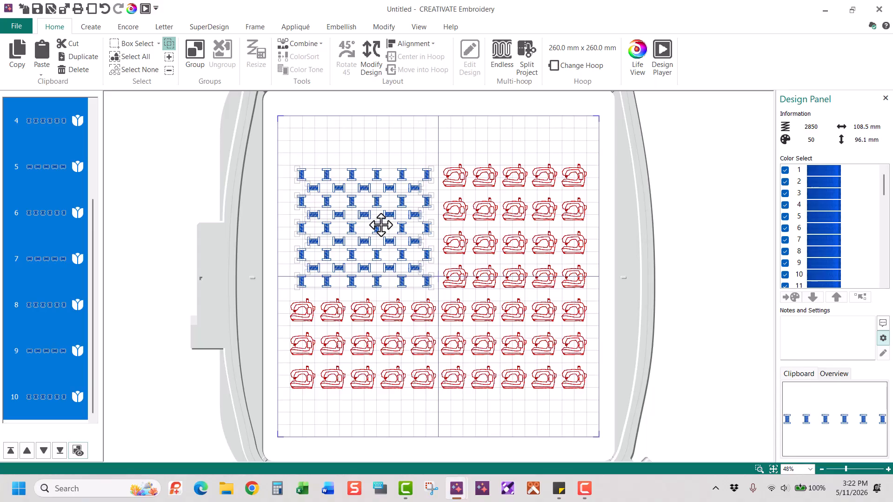
pyautogui.moveTo(381, 226); pyautogui.dragTo(382, 226)
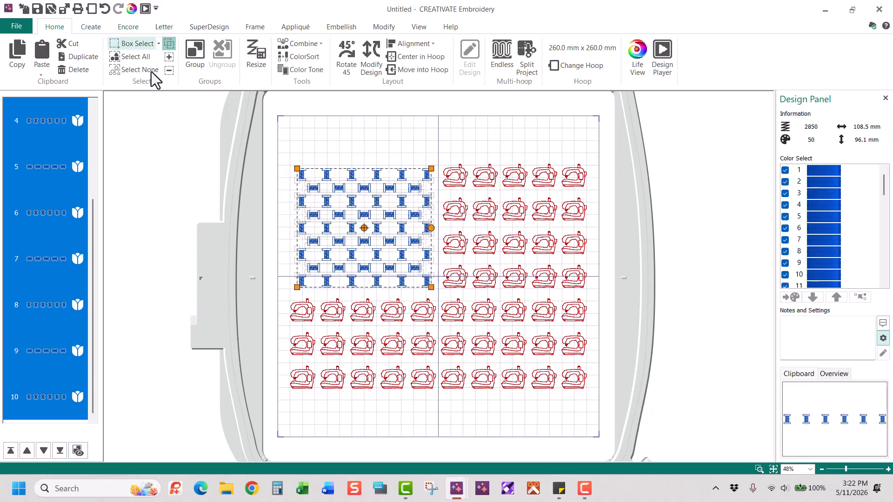
pyautogui.click(685, 161)
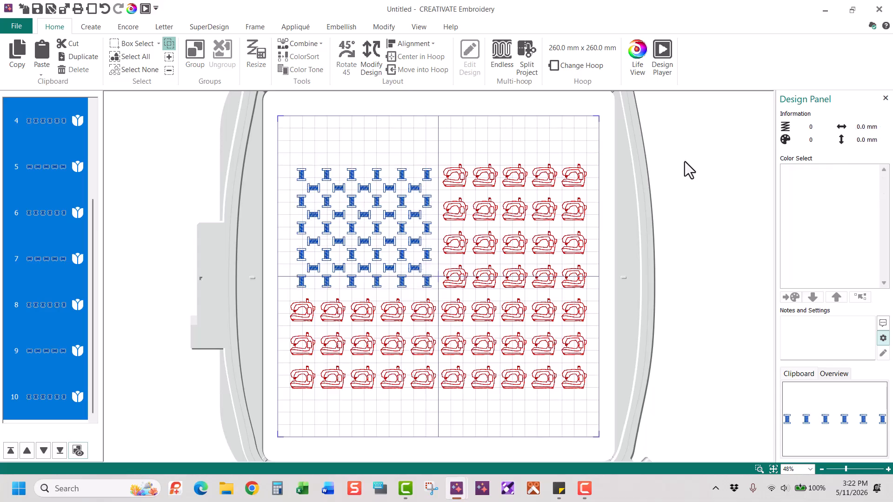
# - Add the lettering "Threads of Freedom" in the Ellipse 20-60mm font at 20 mm and place it above the flag design
pyautogui.click(164, 28)
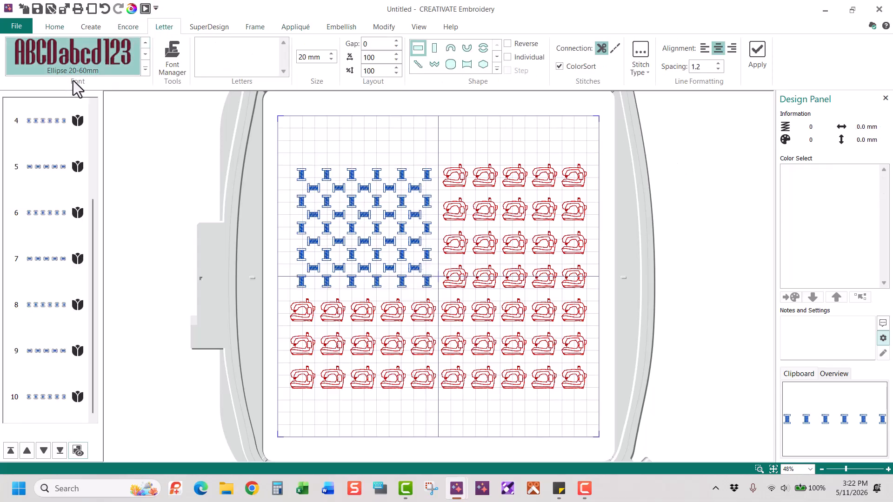
pyautogui.click(145, 68)
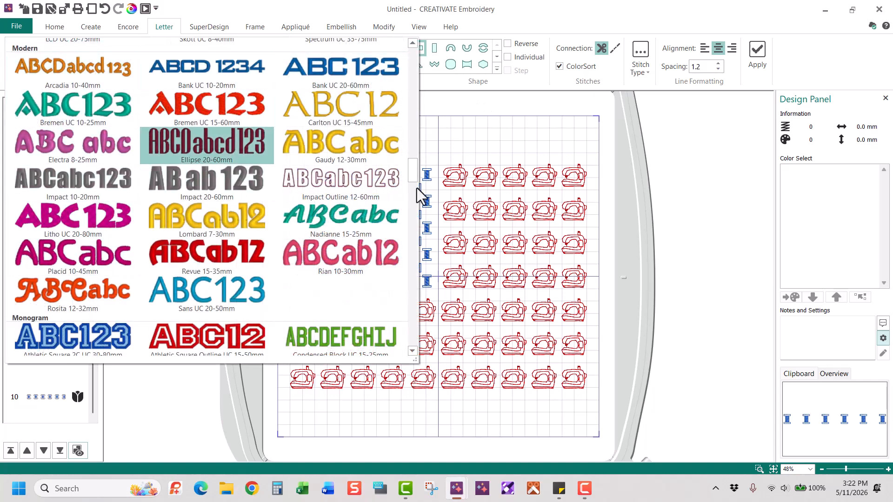
pyautogui.click(697, 156)
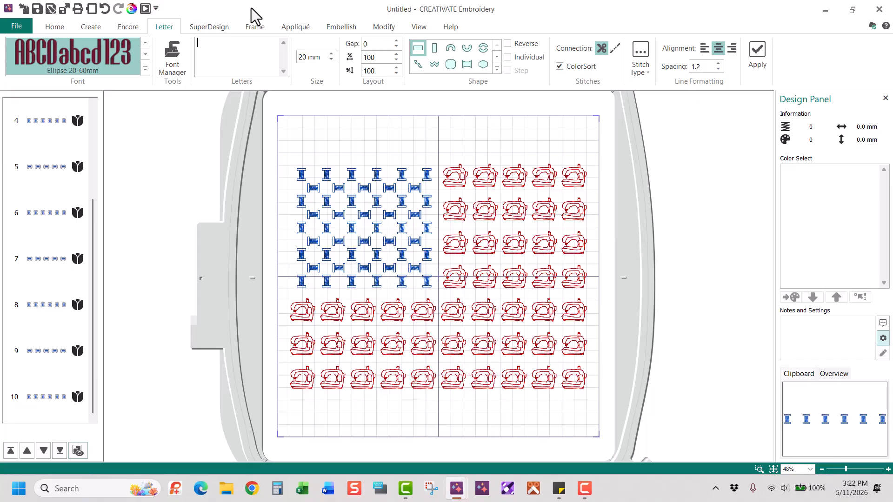
pyautogui.write('Threads of Freedom')
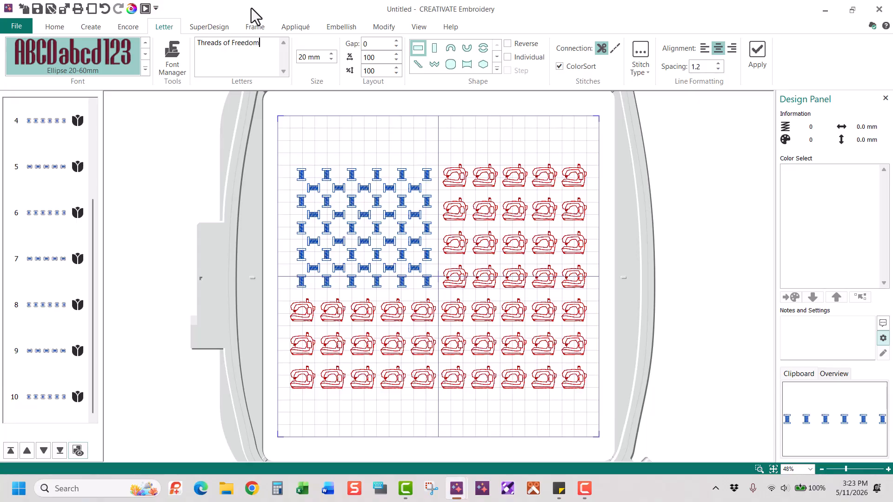
pyautogui.click(762, 59)
pyautogui.moveTo(483, 270); pyautogui.dragTo(482, 138)
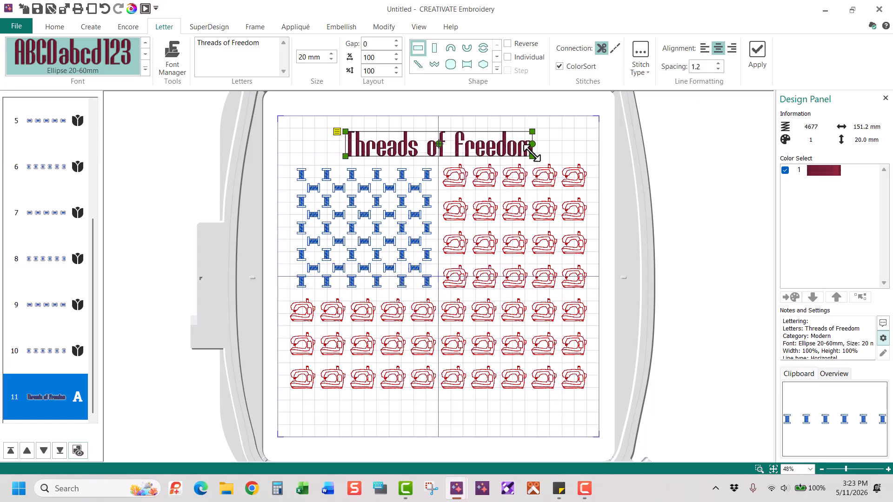
# - Enlarge the "Threads of Freedom" lettering to about 160 by 25 mm, centred above the flag, and set its letter gap to 10
pyautogui.moveTo(532, 151); pyautogui.dragTo(543, 125)
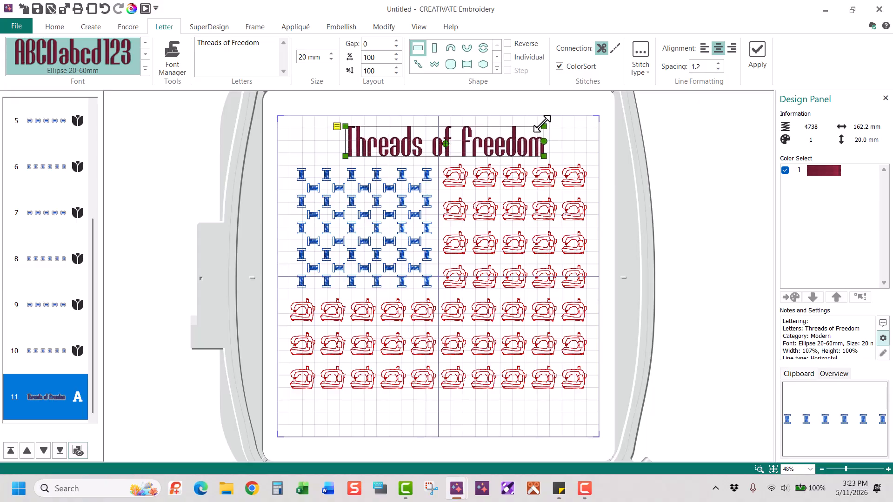
pyautogui.moveTo(506, 150); pyautogui.dragTo(500, 150)
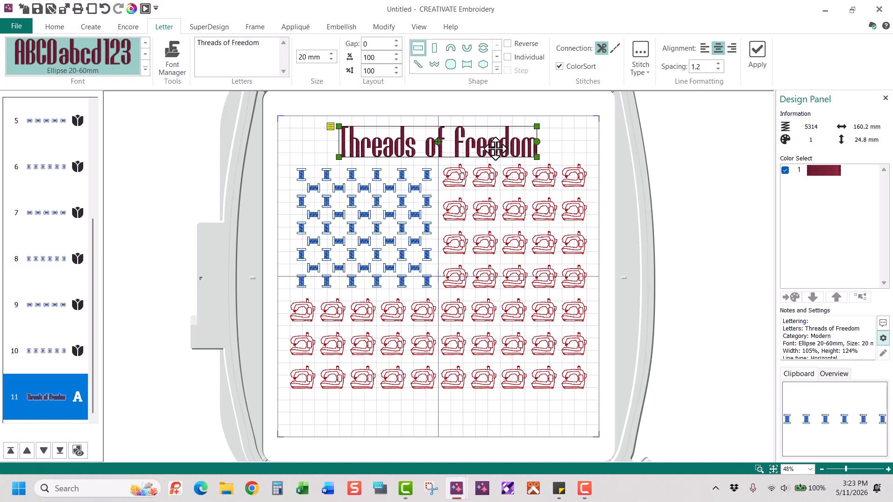
pyautogui.rightClick(495, 149)
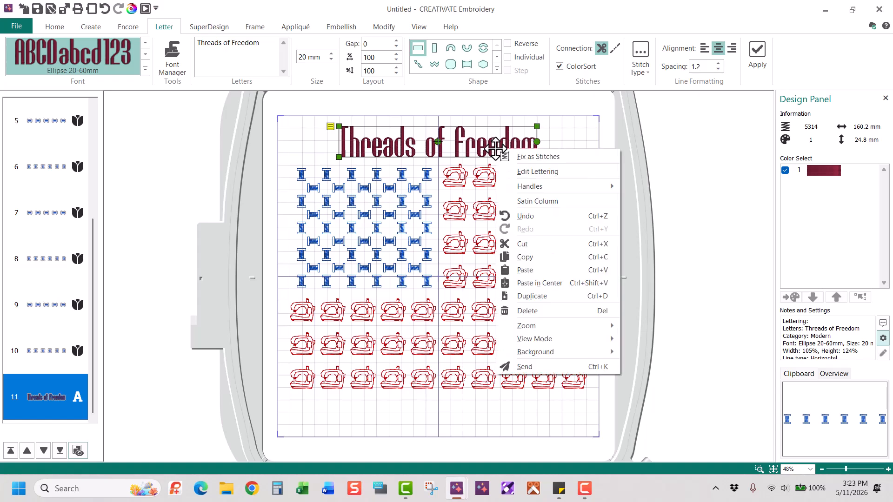
pyautogui.click(545, 176)
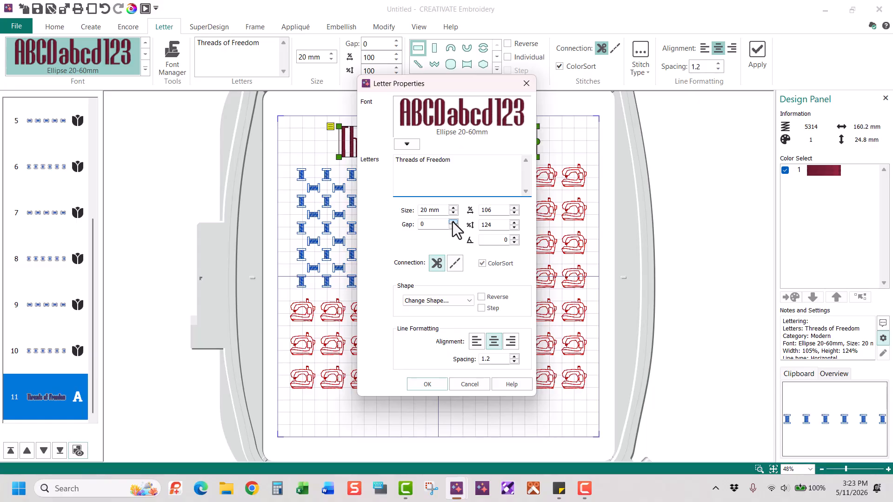
pyautogui.moveTo(443, 224); pyautogui.dragTo(409, 224)
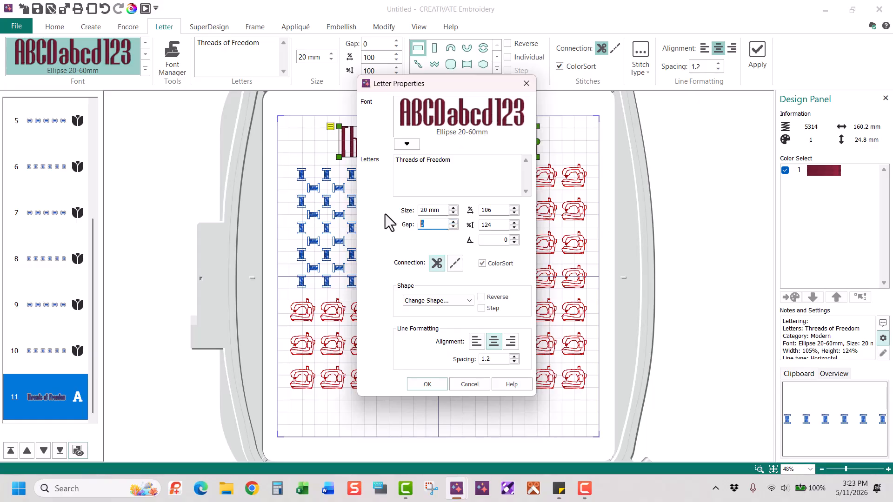
pyautogui.write('10')
pyautogui.click(420, 385)
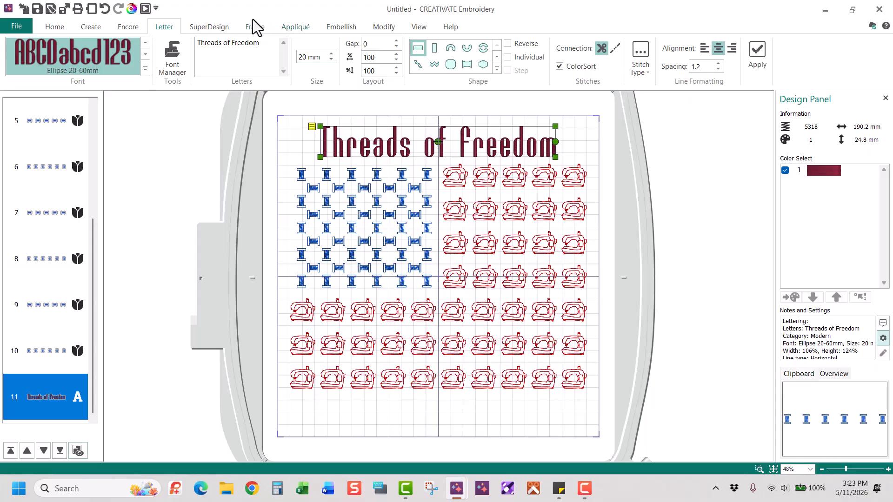
# - Add the lettering "1776-2026" in the same font at 20 mm and place it centred below the bottom row of sewing machines
pyautogui.moveTo(259, 43); pyautogui.dragTo(199, 42)
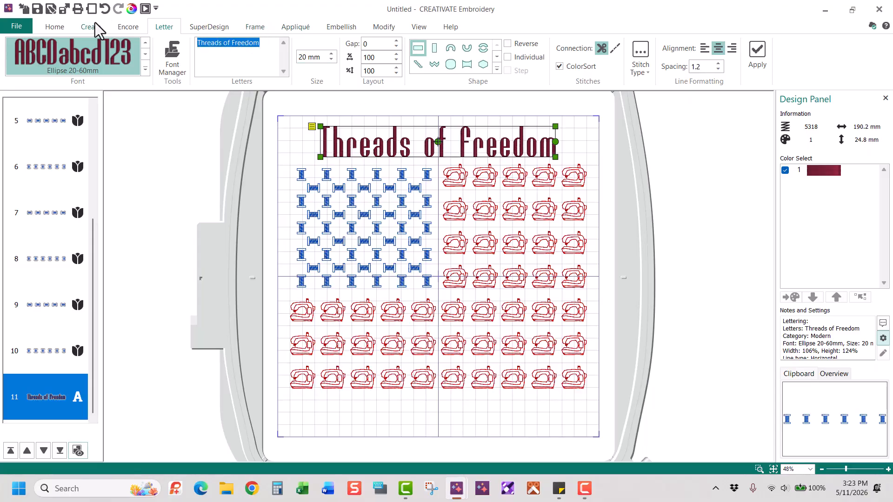
pyautogui.write('1776-')
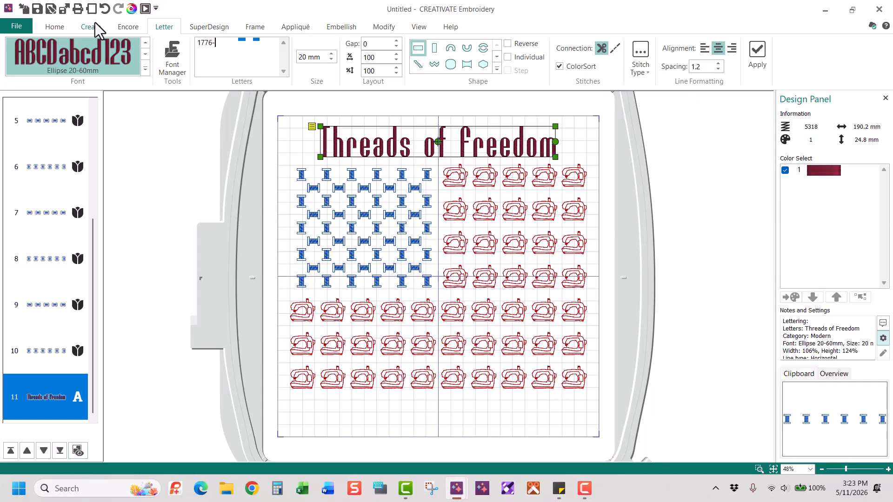
pyautogui.write('2026')
pyautogui.click(756, 59)
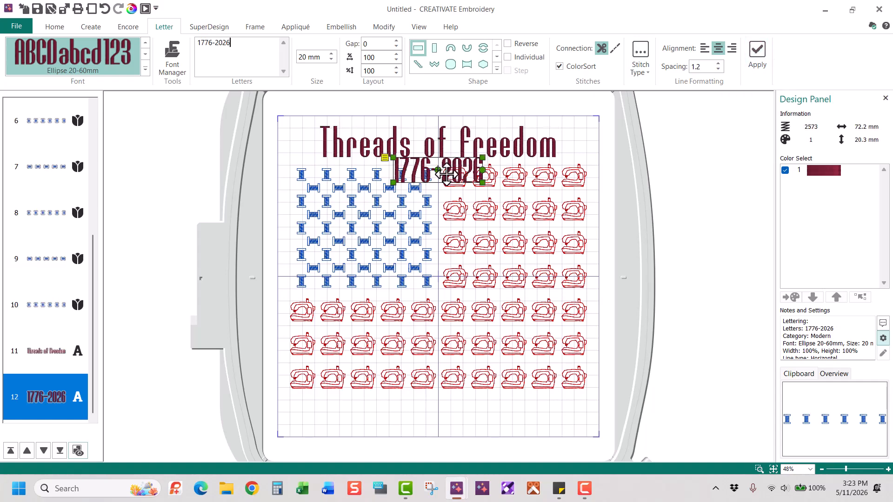
pyautogui.moveTo(444, 174); pyautogui.dragTo(444, 412)
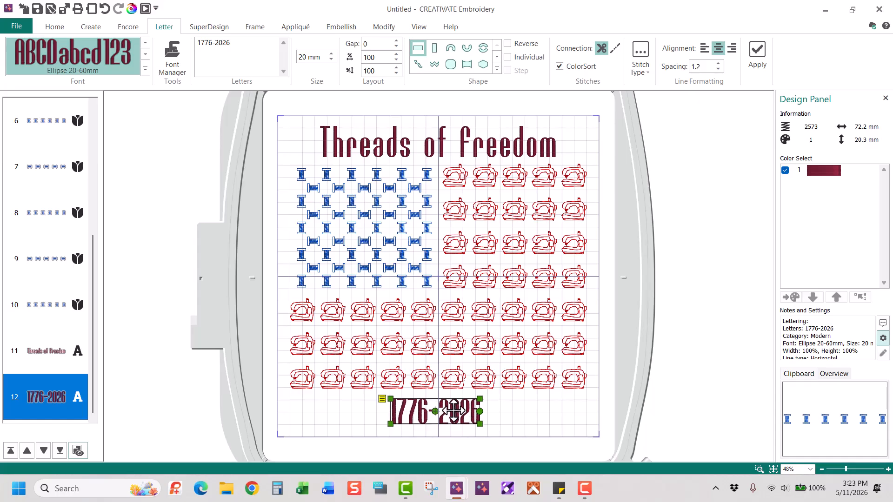
# - Set the letter gap of the "1776-2026" lettering to 10
pyautogui.rightClick(454, 412)
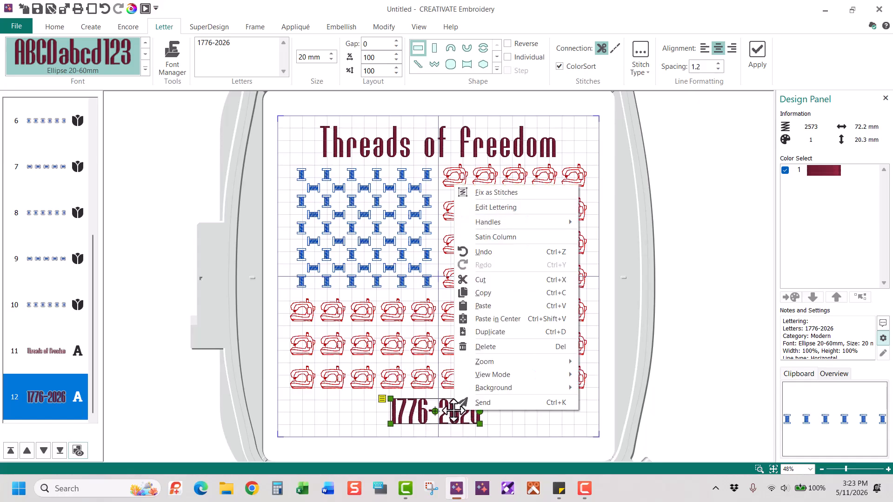
pyautogui.click(499, 207)
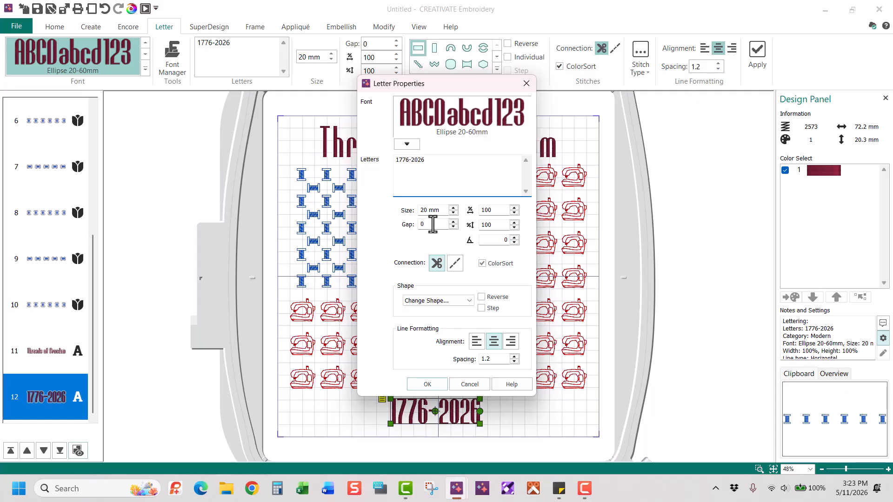
pyautogui.click(428, 224)
pyautogui.write('10')
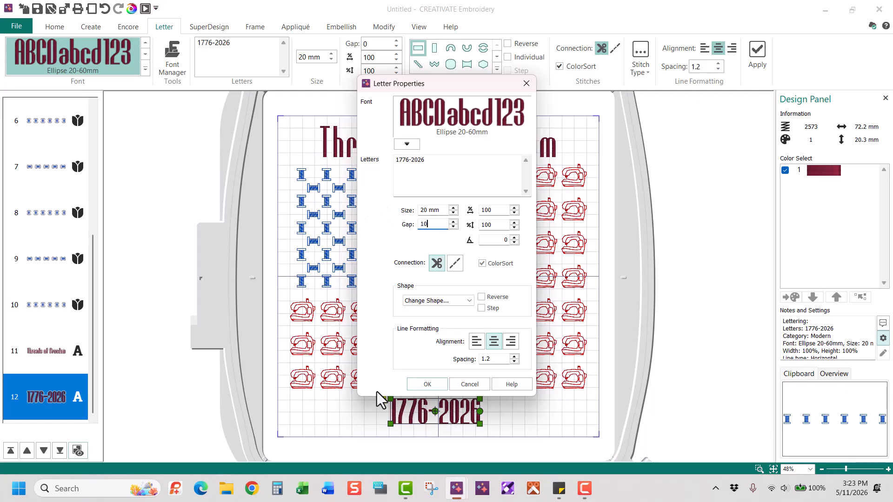
pyautogui.click(421, 384)
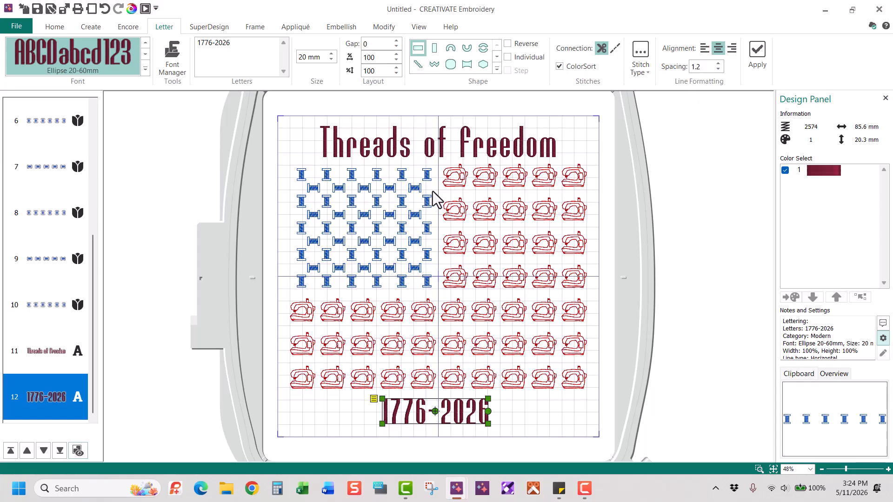
# - Select all the blue spool rows, from the top row through the bottom one, and group them
pyautogui.click(366, 216)
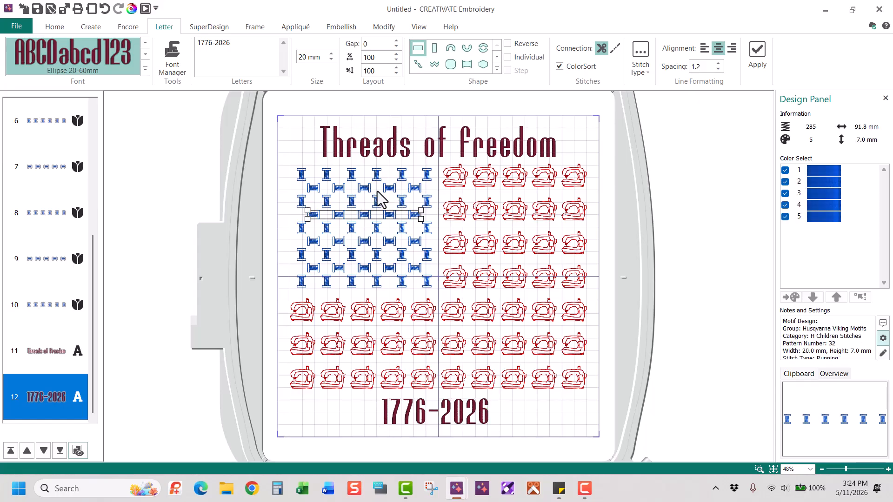
pyautogui.click(327, 179)
pyautogui.scroll(2, 91, 222)
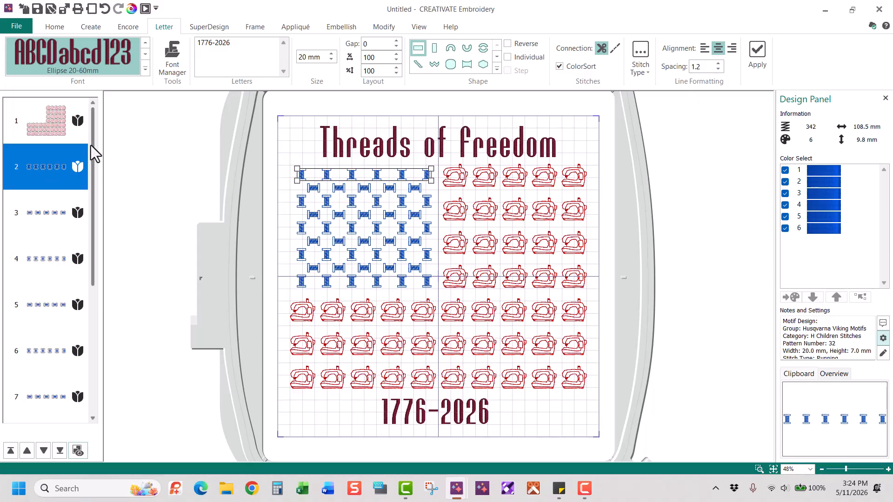
pyautogui.moveTo(90, 146); pyautogui.dragTo(102, 286)
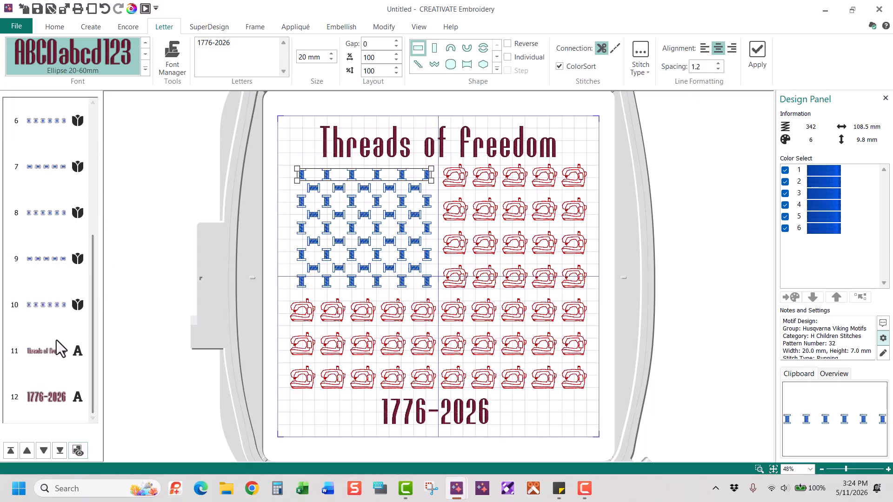
pyautogui.keyDown('shift'); pyautogui.click(42, 302); pyautogui.keyUp('shift')
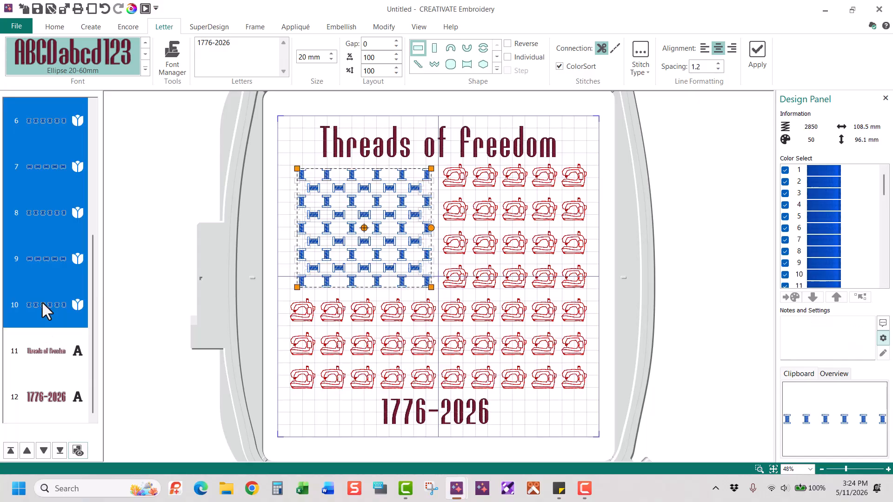
pyautogui.rightClick(47, 268)
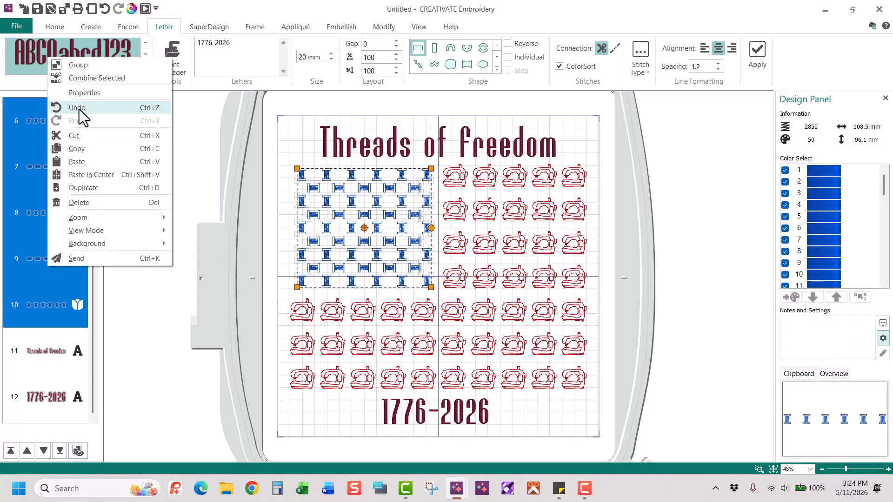
pyautogui.click(91, 65)
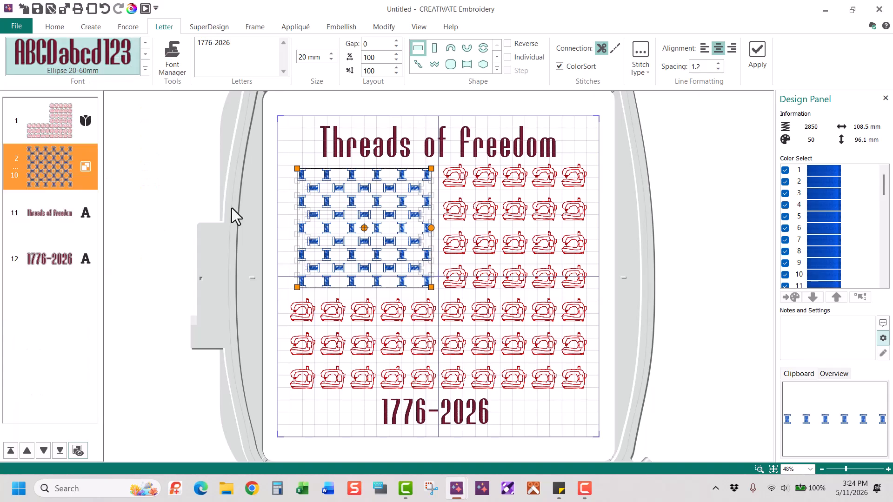
# - Group the spool block together with the red sewing machine design to form a single flag group
pyautogui.click(54, 116)
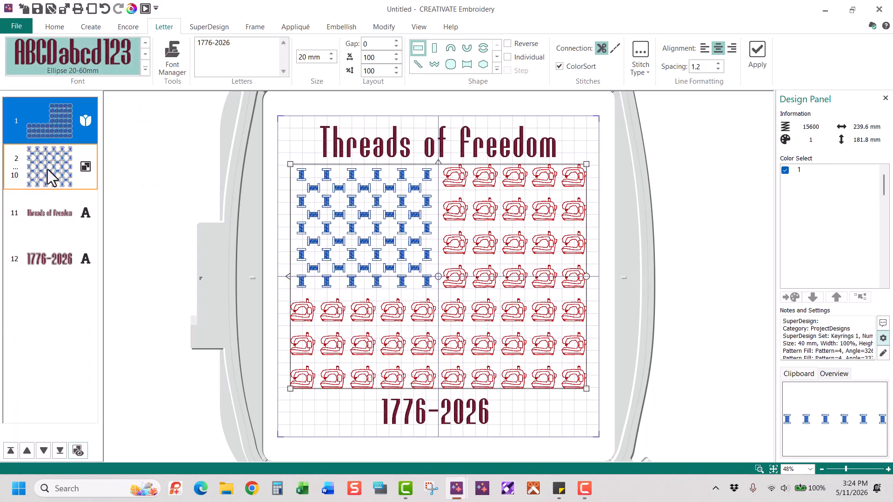
pyautogui.click(47, 169)
pyautogui.keyDown('ctrl'); pyautogui.click(42, 107); pyautogui.keyUp('ctrl')
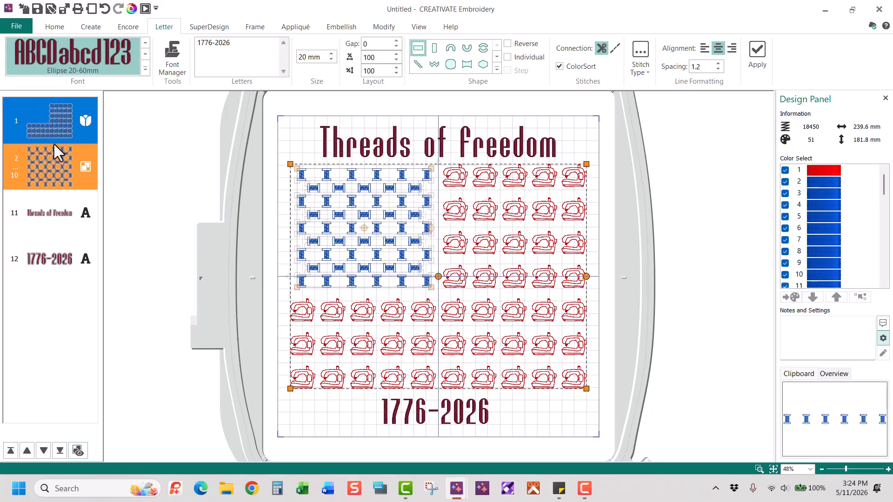
pyautogui.rightClick(51, 174)
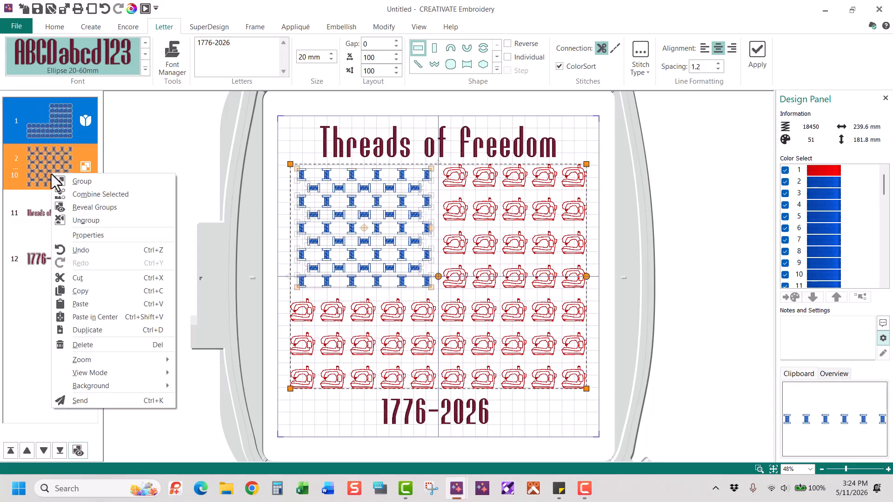
pyautogui.click(82, 181)
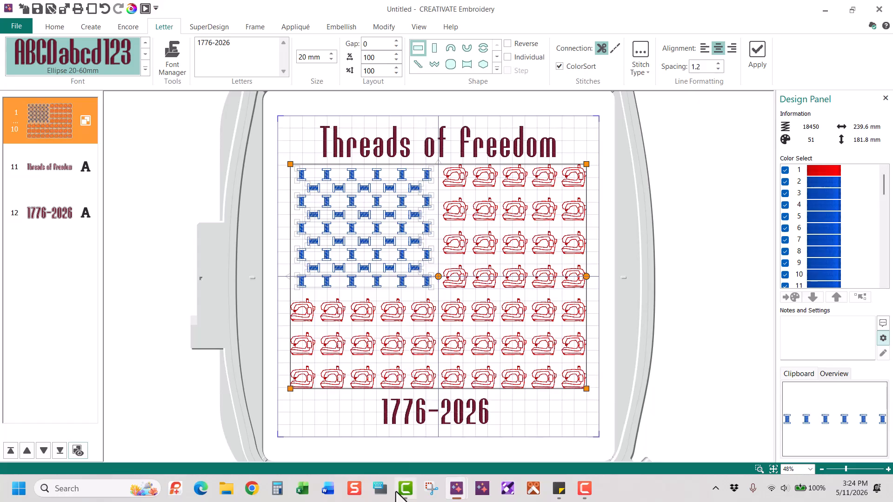
# - Select the flag group together with both letterings and align their centers horizontally
pyautogui.moveTo(397, 493)
pyautogui.keyDown('ctrl'); pyautogui.click(63, 170); pyautogui.keyUp('ctrl')
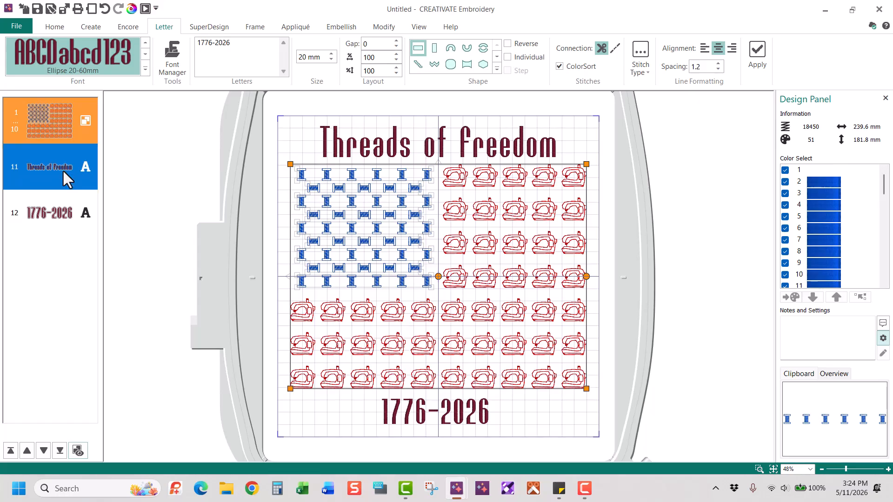
pyautogui.keyDown('ctrl'); pyautogui.click(61, 220); pyautogui.keyUp('ctrl')
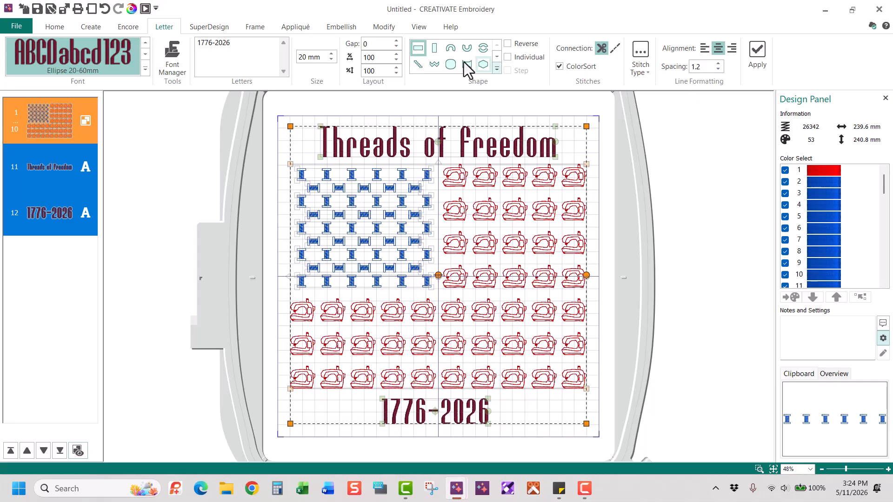
pyautogui.click(44, 27)
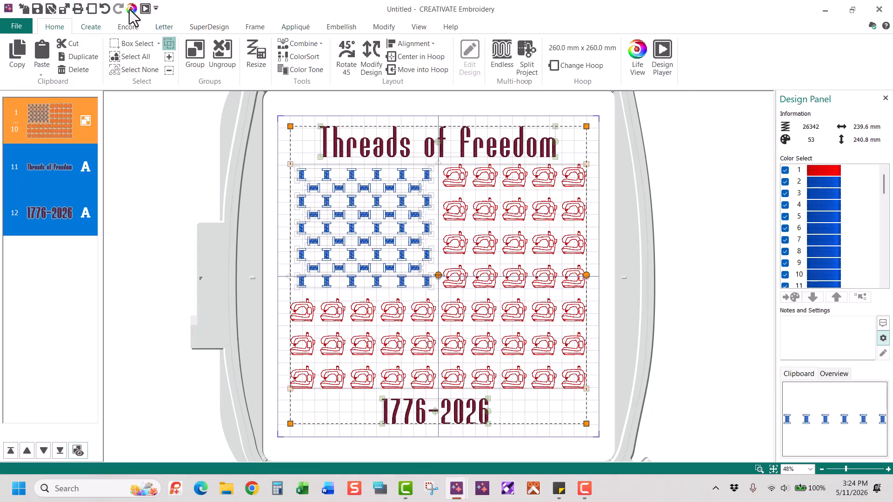
pyautogui.click(411, 44)
pyautogui.moveTo(445, 62)
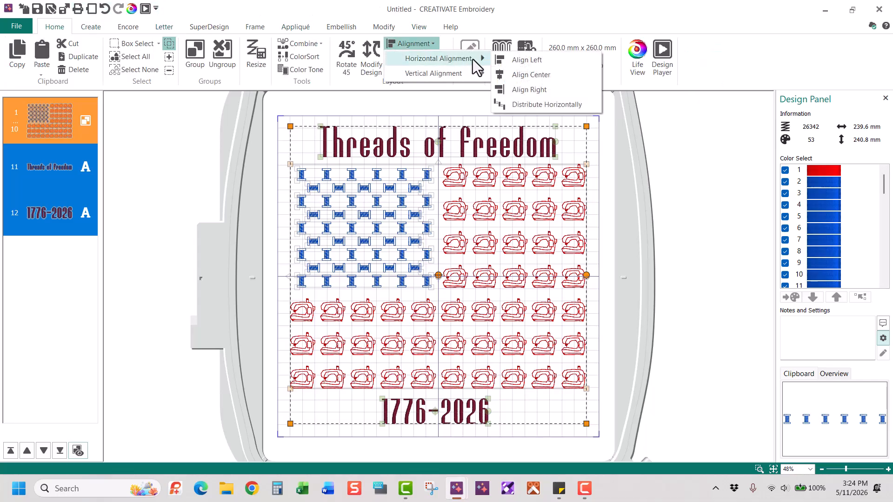
pyautogui.click(549, 76)
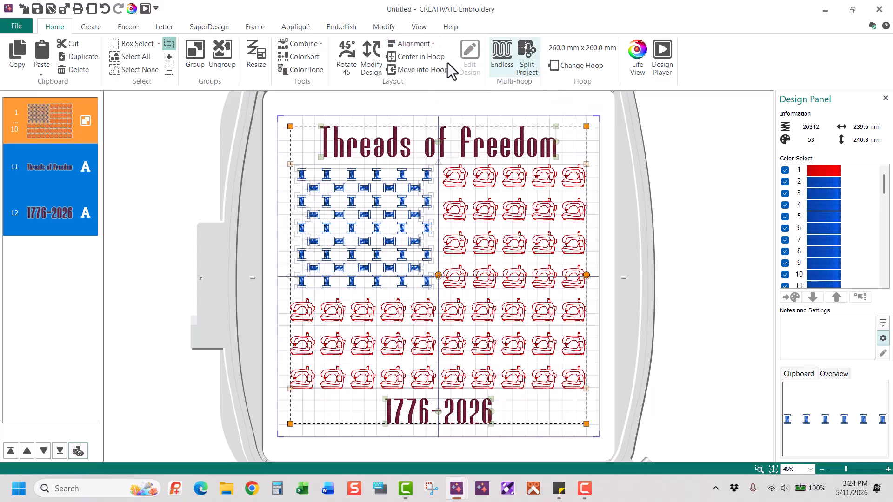
# - Distribute the flag group and the two letterings vertically, and center the whole selection in the hoop
pyautogui.click(412, 44)
pyautogui.moveTo(417, 72)
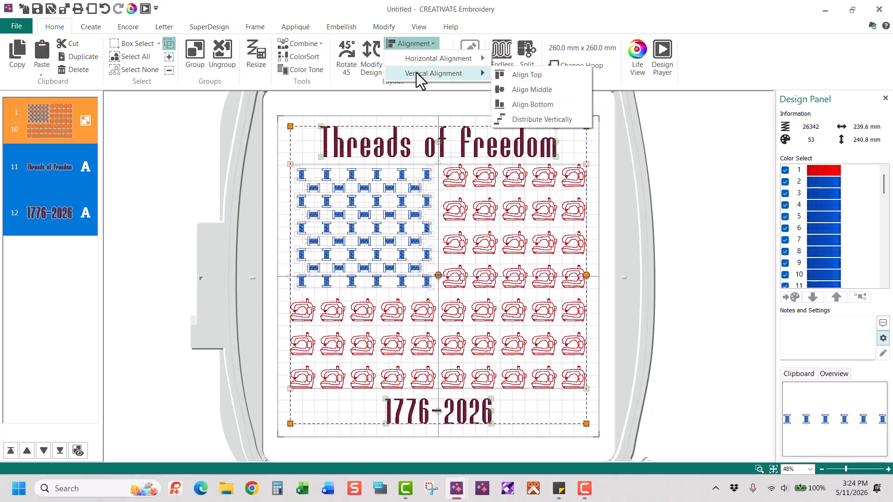
pyautogui.click(535, 119)
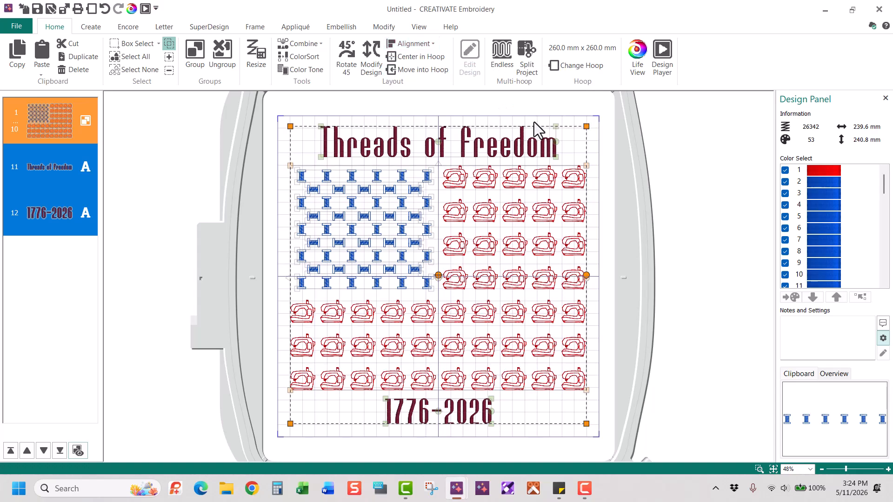
pyautogui.click(411, 58)
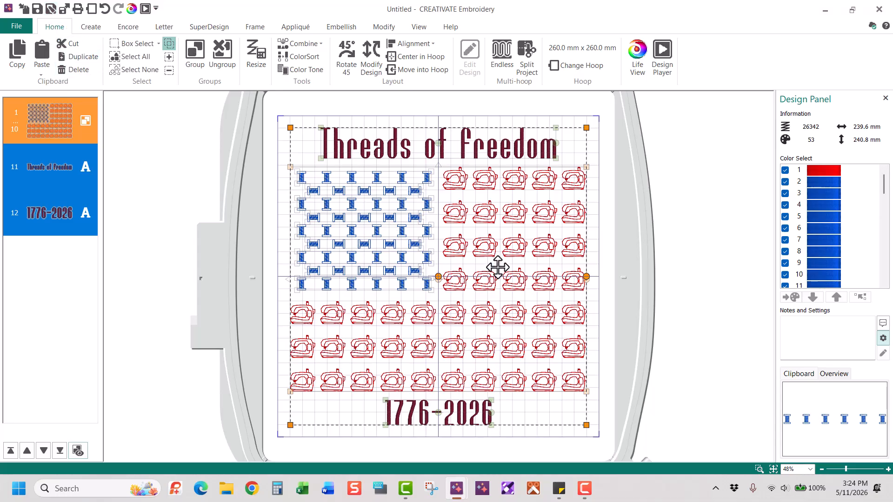
# - Reveal the members of the flag group to ColorSort the top spool row, and combine all designs into one
pyautogui.click(54, 135)
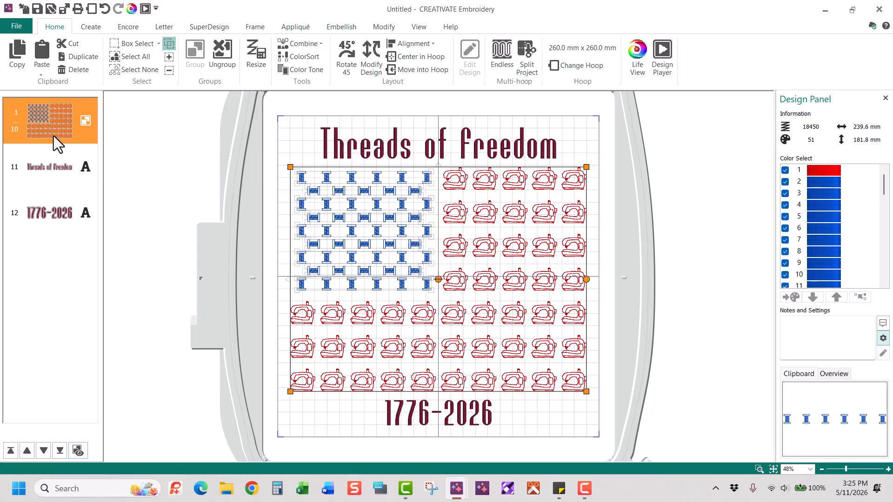
pyautogui.click(77, 451)
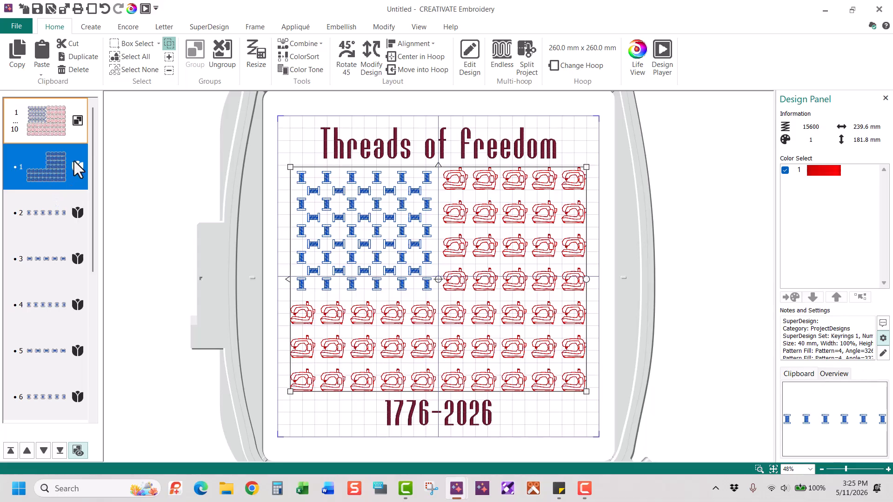
pyautogui.click(29, 213)
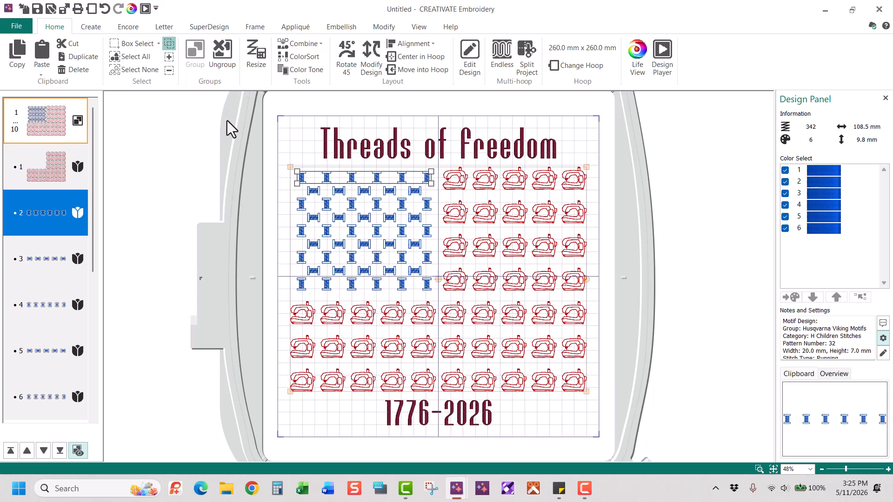
pyautogui.click(303, 57)
pyautogui.click(306, 44)
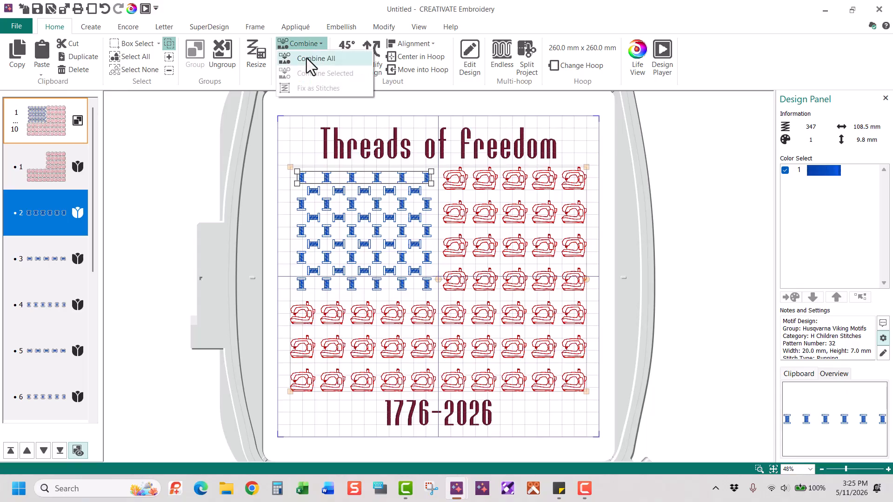
pyautogui.click(306, 58)
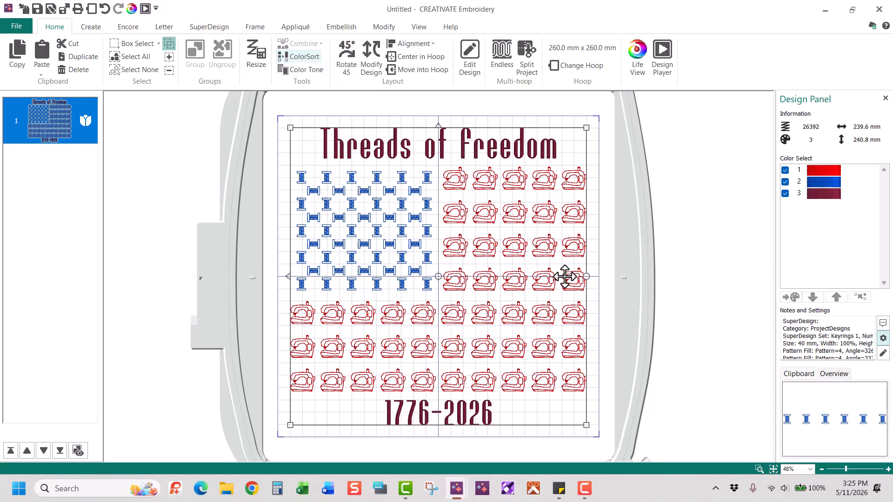